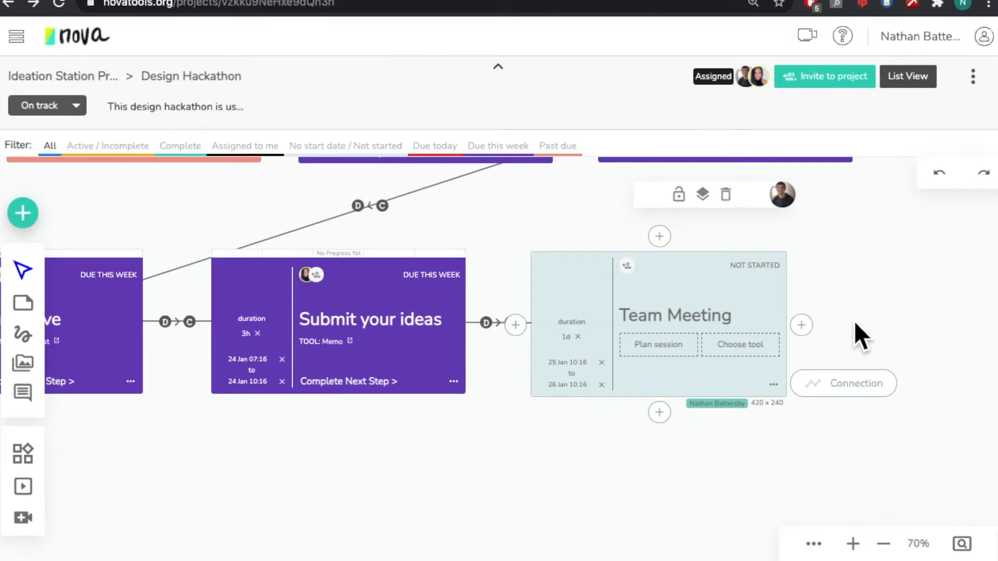
Step: Assign the Action Plan tool from the Project Planning > Strategic Planning category to the Team Meeting step
{"action": "left_click", "coordinate": [757, 345]}
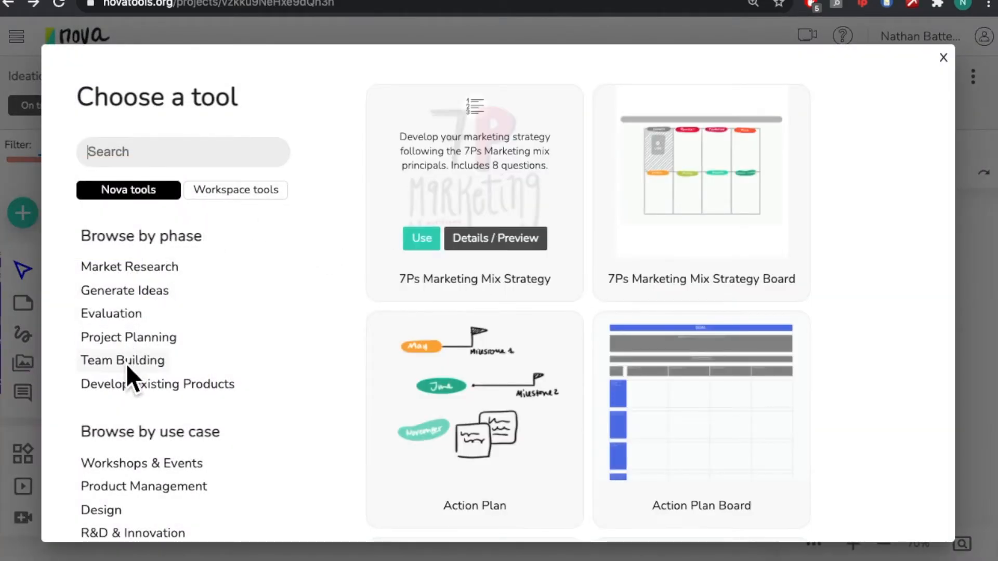
{"action": "scroll", "coordinate": [127, 388], "scroll_direction": "down", "scroll_amount": 2}
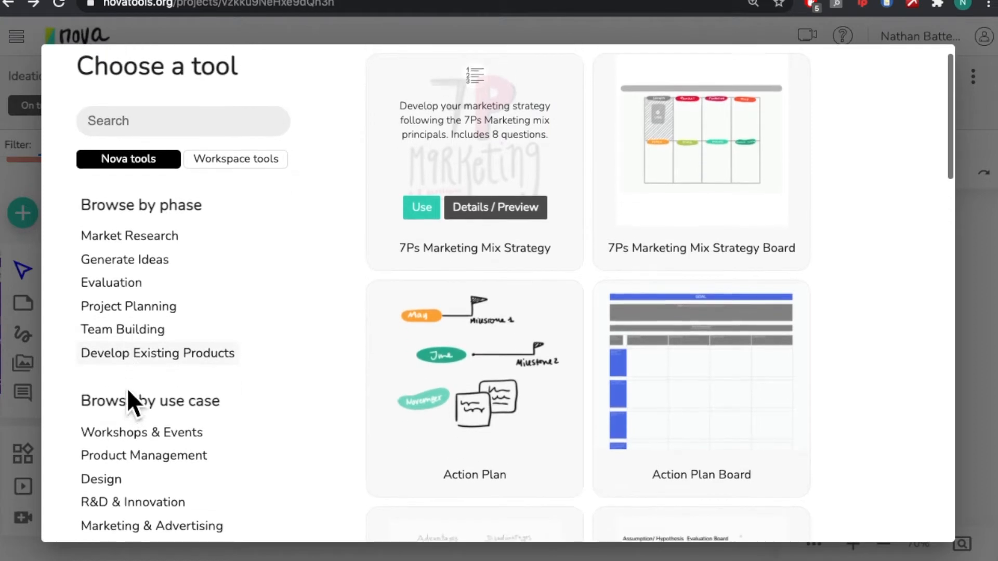
{"action": "left_click", "coordinate": [132, 312]}
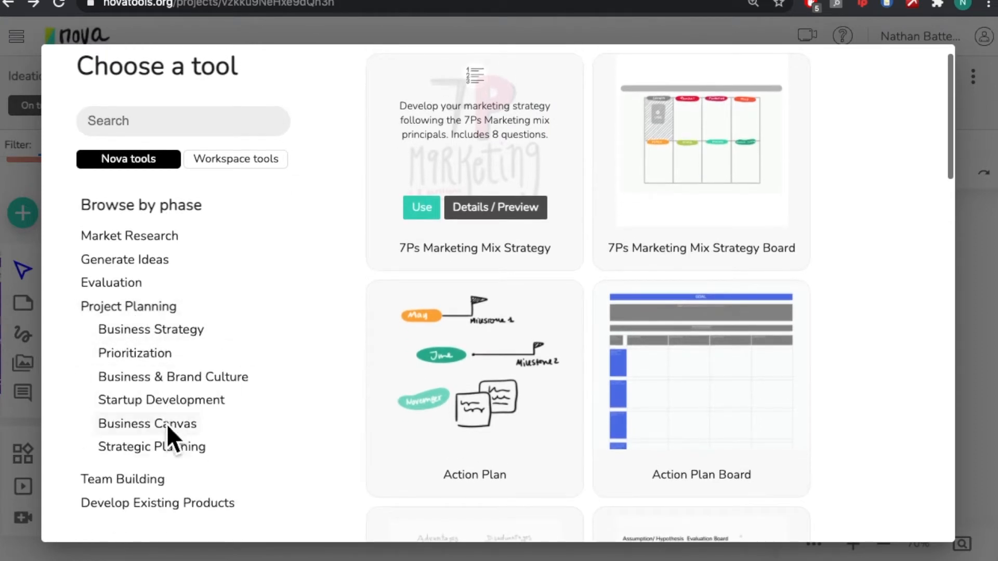
{"action": "left_click", "coordinate": [149, 449]}
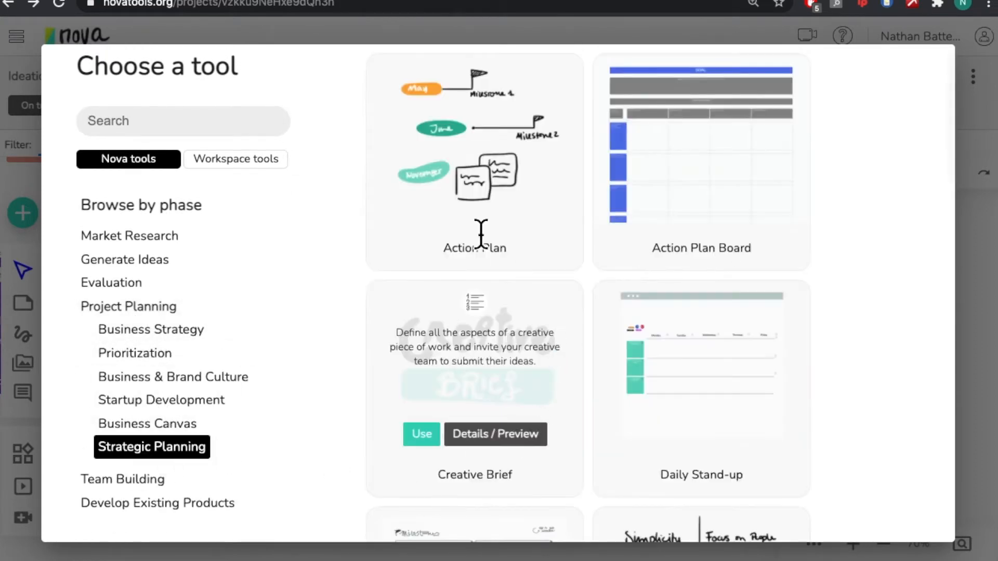
{"action": "scroll", "coordinate": [591, 312], "scroll_direction": "up", "scroll_amount": 2}
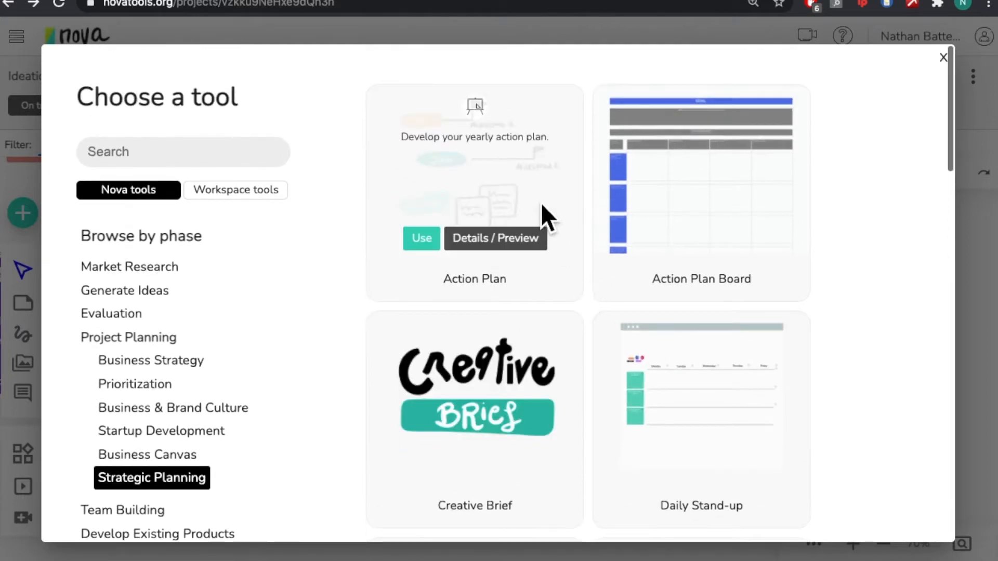
{"action": "left_click", "coordinate": [425, 241]}
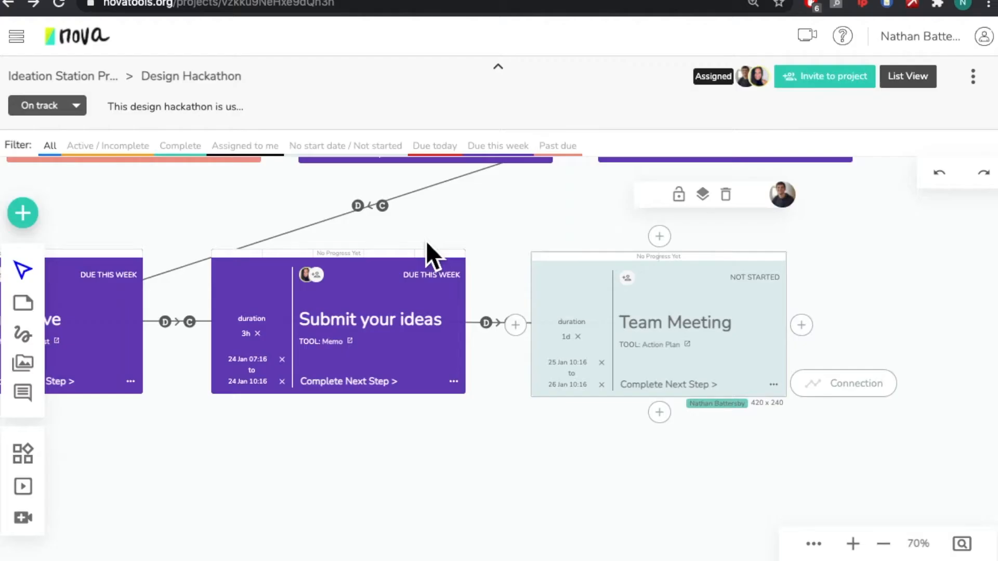
Step: Open the Team Meeting step's Action Plan board and close its steps and instructions pane
{"action": "left_click", "coordinate": [701, 327]}
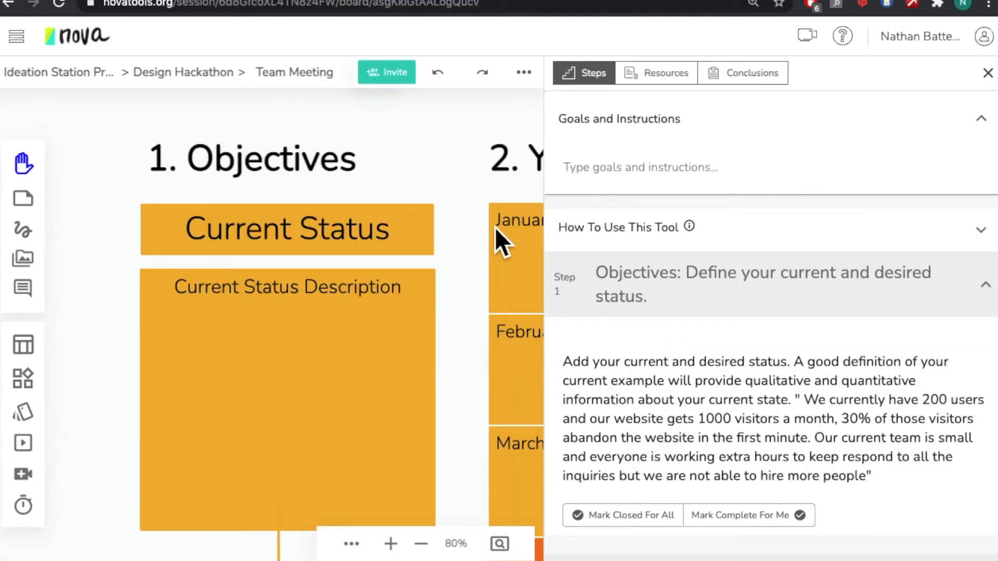
{"action": "scroll", "coordinate": [449, 271], "scroll_direction": "right", "scroll_amount": 5}
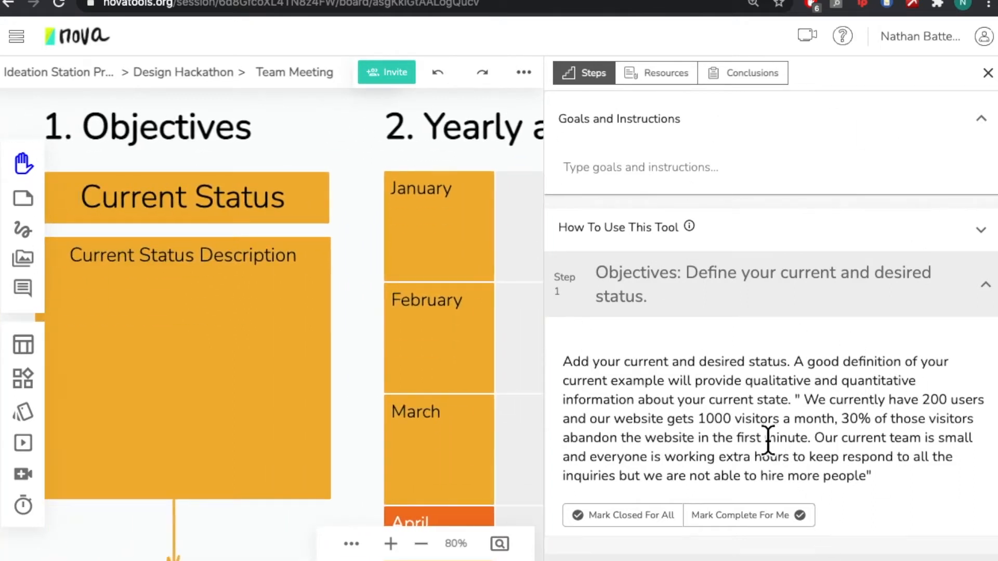
{"action": "left_click", "coordinate": [989, 72]}
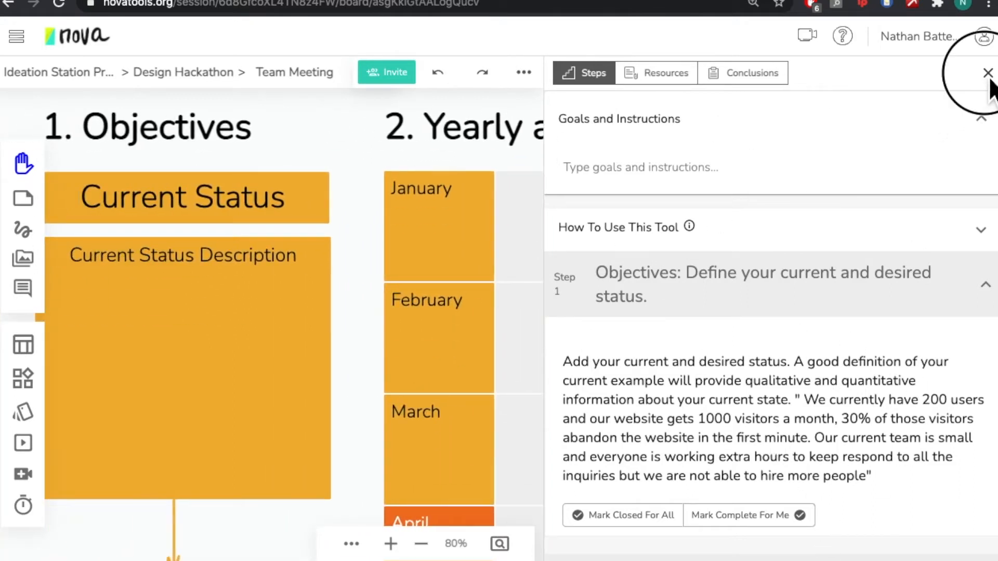
Step: Examine the whole action plan template at 30% zoom, including the objectives, yearly plan and team sections
{"action": "scroll", "coordinate": [673, 250], "scroll_direction": "left", "scroll_amount": 5}
{"action": "scroll", "coordinate": [674, 250], "scroll_direction": "down", "scroll_amount": 2}
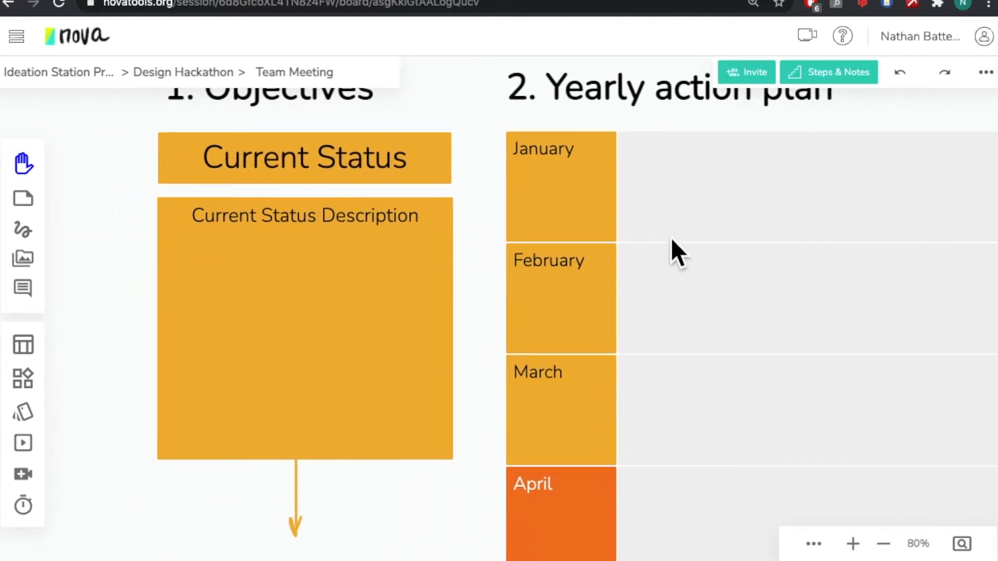
{"action": "scroll", "coordinate": [672, 250], "scroll_direction": "down", "scroll_amount": 2}
{"action": "left_click", "coordinate": [884, 544]}
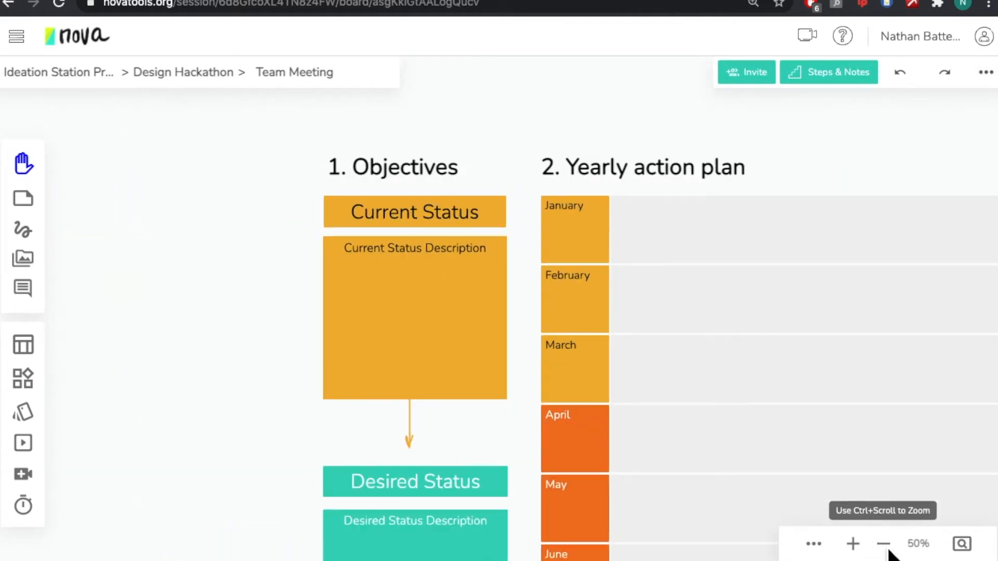
{"action": "left_click", "coordinate": [886, 547]}
{"action": "left_click", "coordinate": [887, 547]}
{"action": "scroll", "coordinate": [690, 315], "scroll_direction": "down", "scroll_amount": 2}
{"action": "scroll", "coordinate": [690, 315], "scroll_direction": "right", "scroll_amount": 5}
{"action": "scroll", "coordinate": [690, 315], "scroll_direction": "left", "scroll_amount": 2}
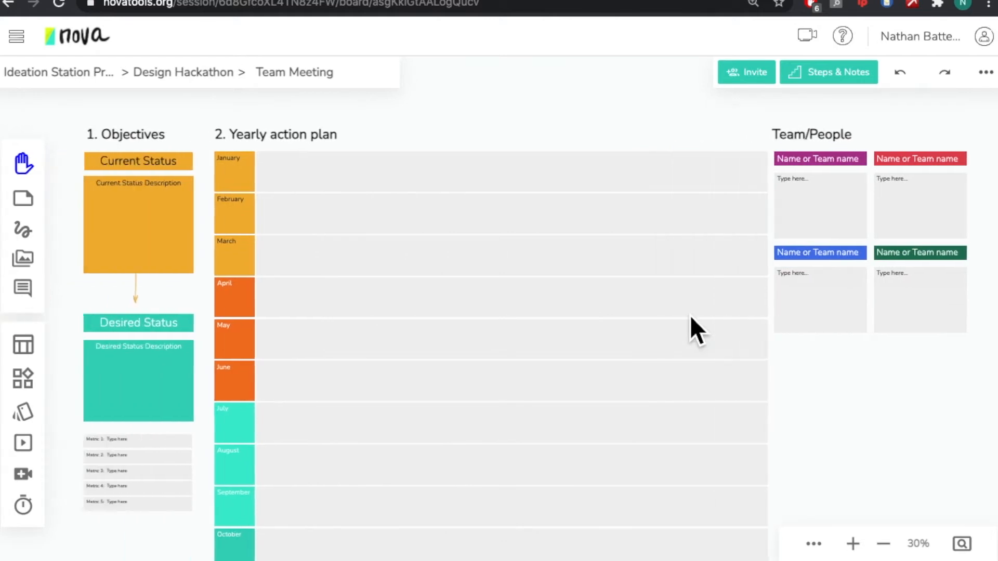
{"action": "scroll", "coordinate": [690, 315], "scroll_direction": "left", "scroll_amount": 1}
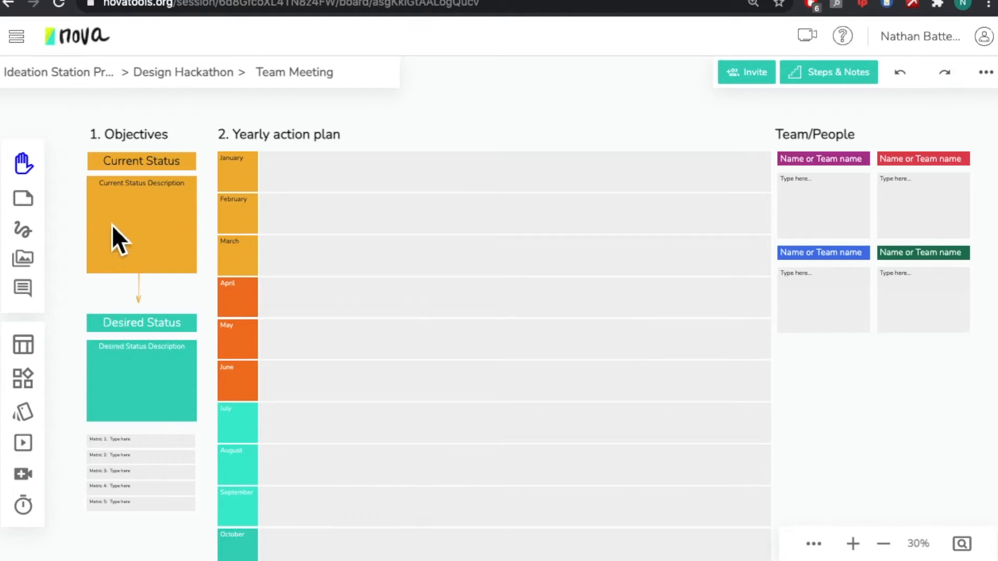
Step: Unlock all the template notes in the Objectives, Yearly action plan and Team/People sections at once
{"action": "left_click", "coordinate": [165, 172]}
{"action": "left_click", "coordinate": [159, 118]}
{"action": "left_click", "coordinate": [24, 164]}
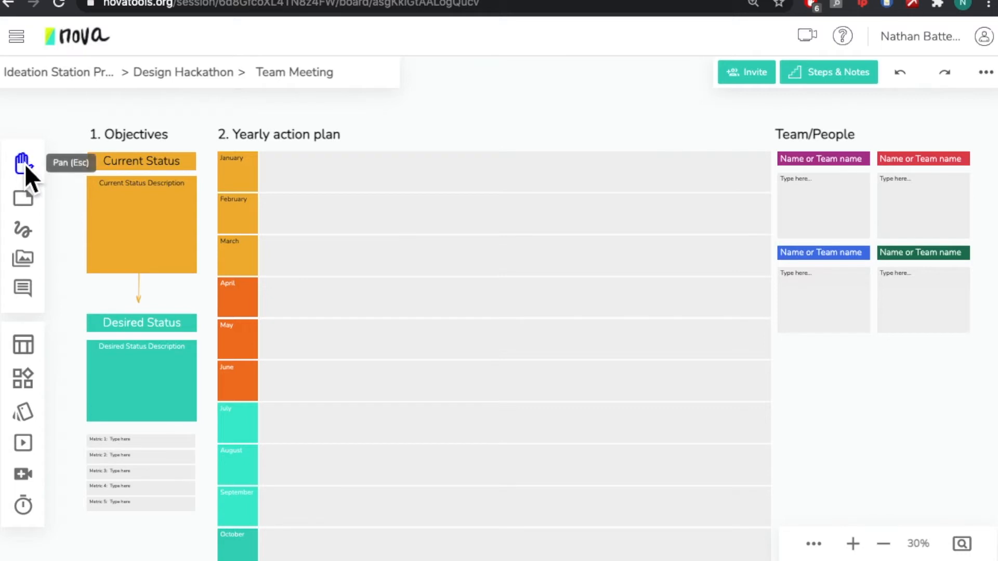
{"action": "left_click", "coordinate": [21, 166]}
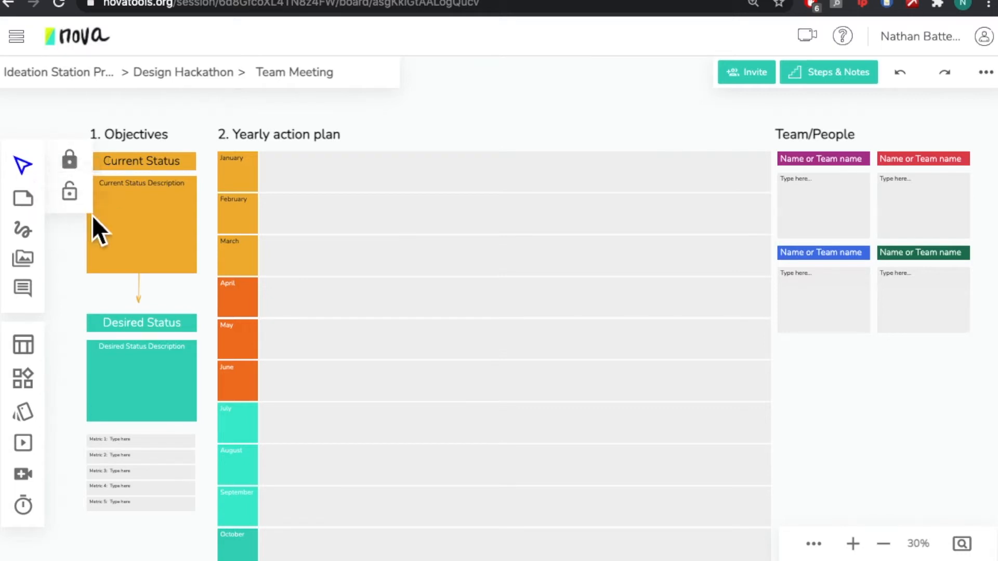
{"action": "left_click", "coordinate": [76, 195]}
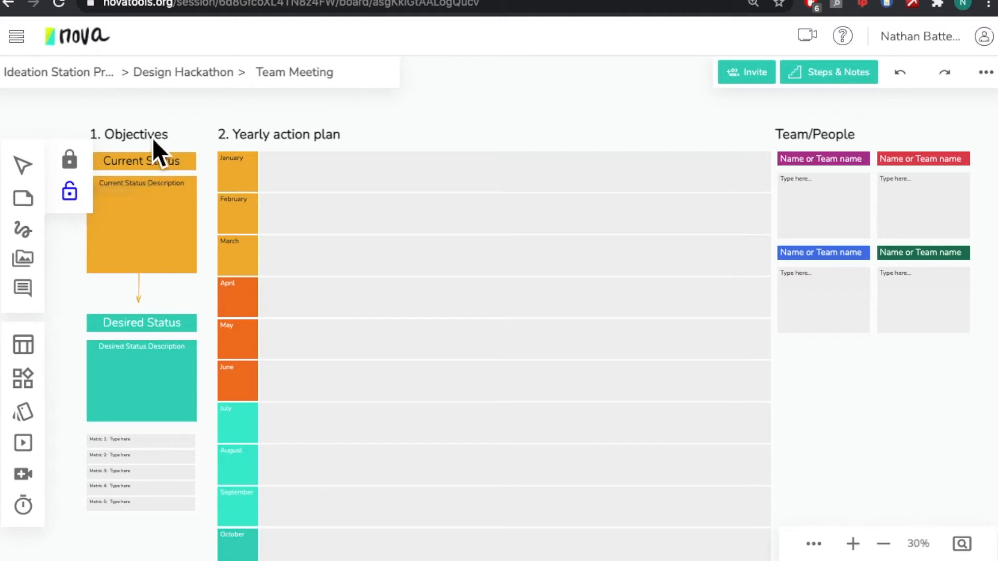
{"action": "left_click_drag", "start_coordinate": [72, 107], "coordinate": [986, 532]}
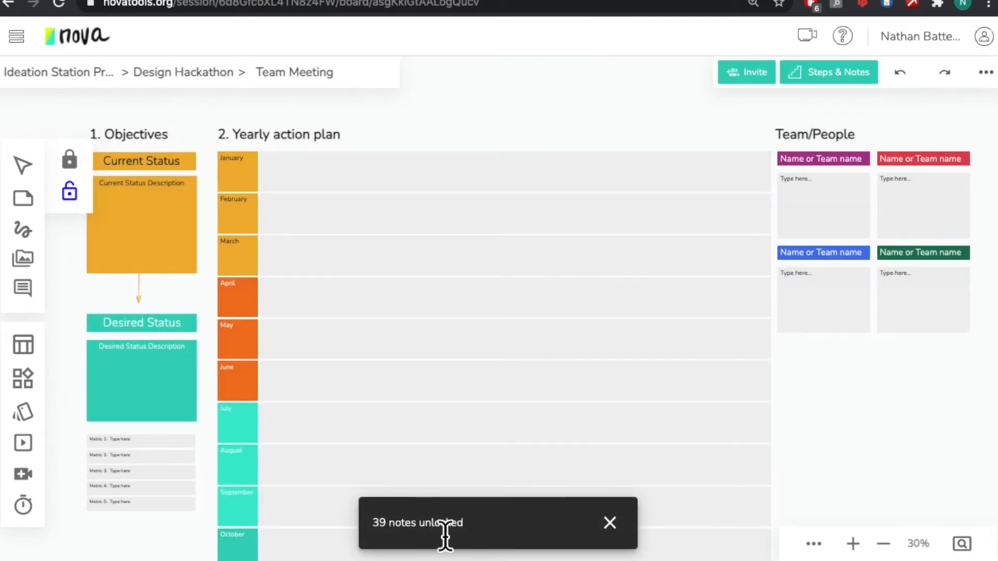
Step: Check that the January, Current Status and Current Status Description notes can be selected individually
{"action": "left_click", "coordinate": [23, 169]}
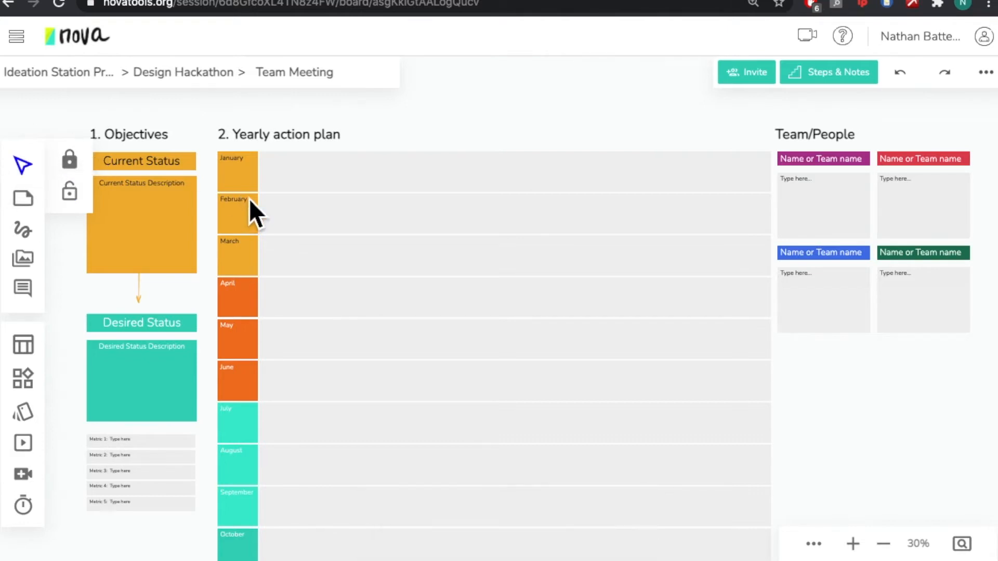
{"action": "left_click", "coordinate": [240, 167]}
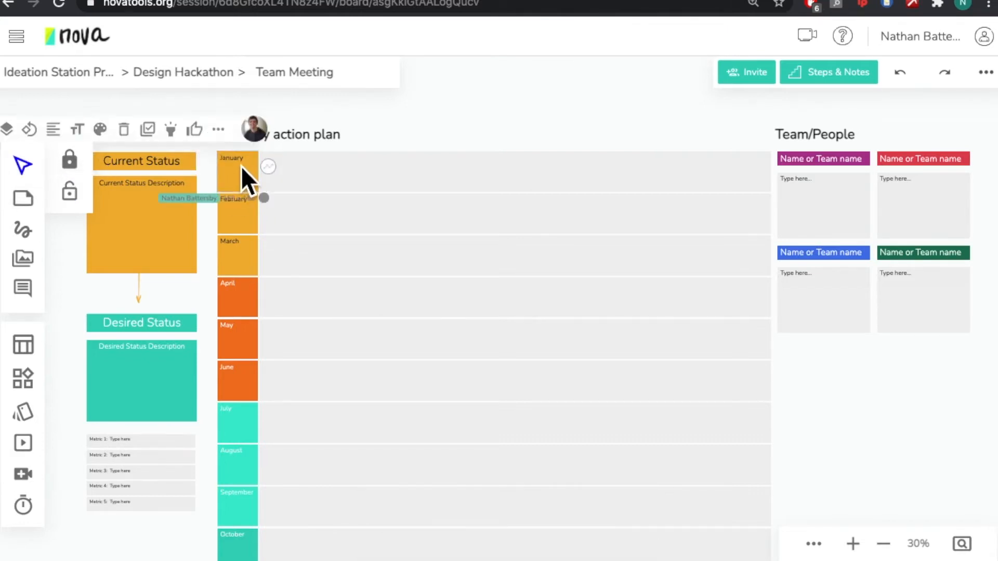
{"action": "left_click", "coordinate": [154, 167]}
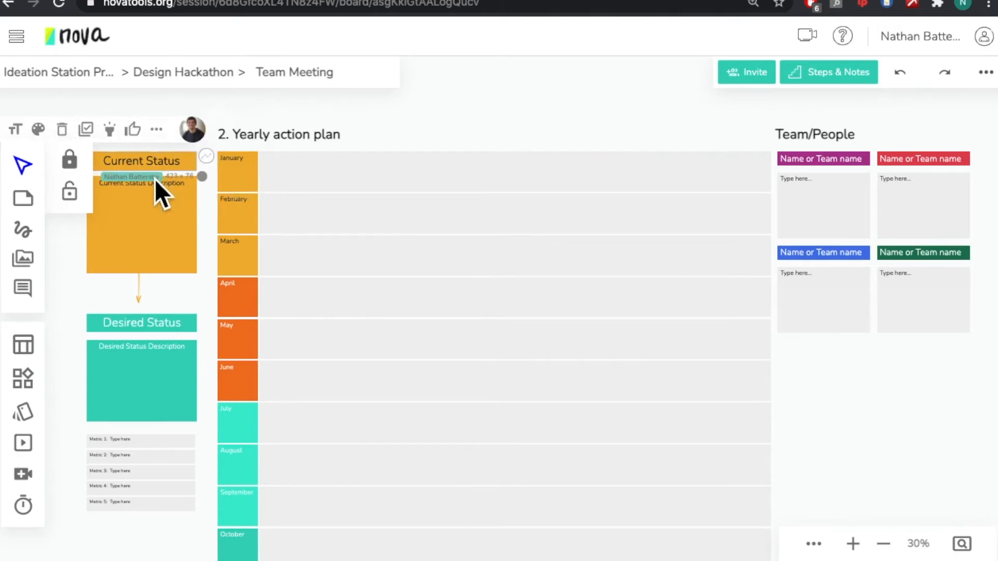
{"action": "left_click", "coordinate": [154, 213]}
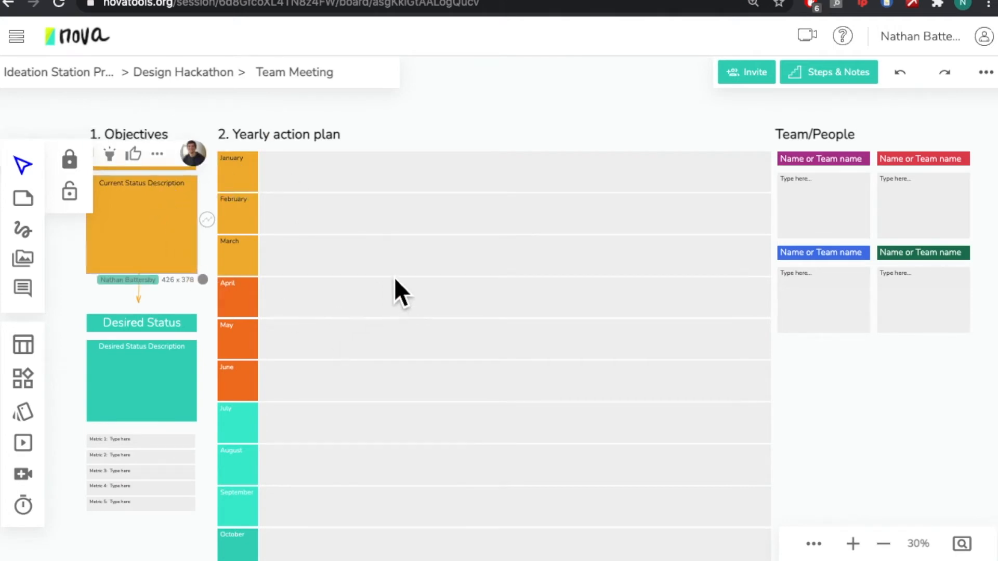
{"action": "left_click_drag", "start_coordinate": [418, 236], "coordinate": [520, 390]}
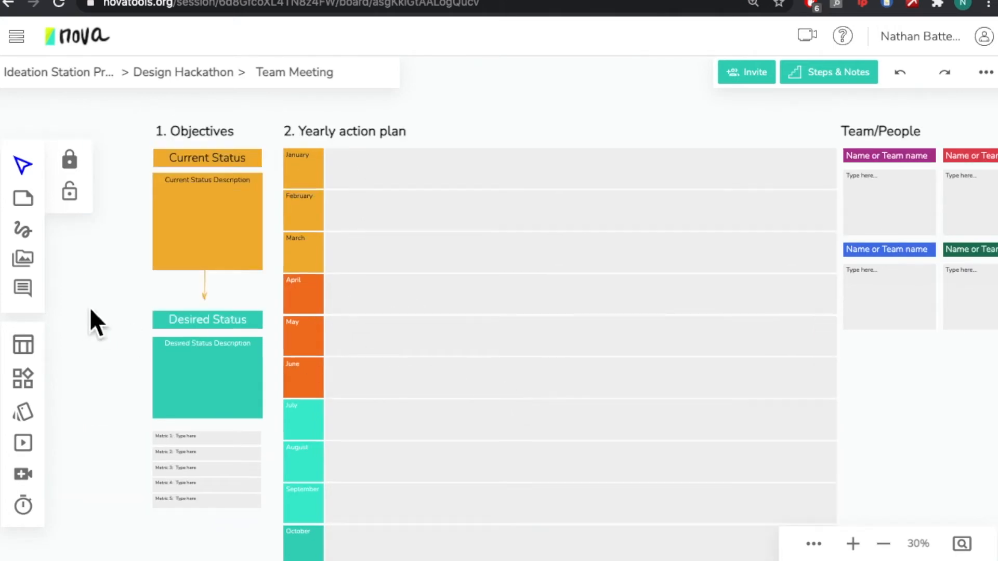
Step: Draw a curved freehand arrow and a straight arrow in teal from the Objectives heading to the Yearly action plan heading
{"action": "left_click", "coordinate": [27, 232]}
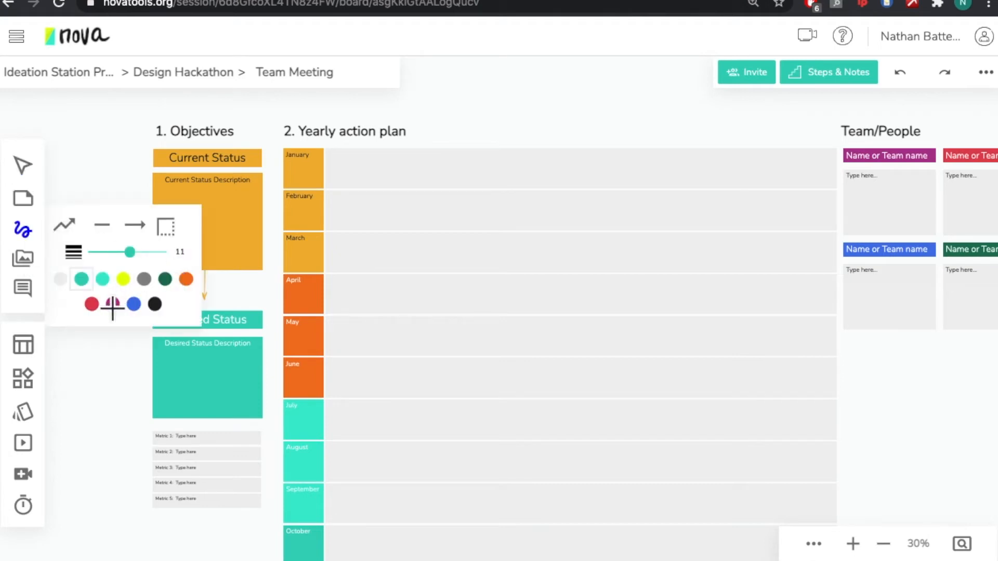
{"action": "mouse_move", "coordinate": [221, 114]}
{"action": "left_mouse_down"}
{"action": "mouse_move", "coordinate": [292, 130]}
{"action": "mouse_move", "coordinate": [288, 116]}
{"action": "left_mouse_up"}
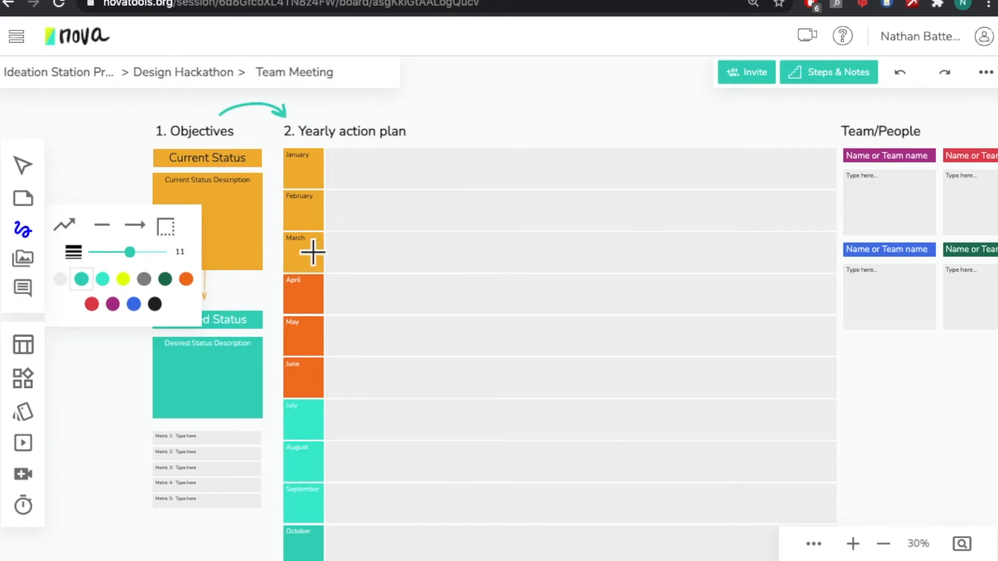
{"action": "left_click", "coordinate": [136, 225]}
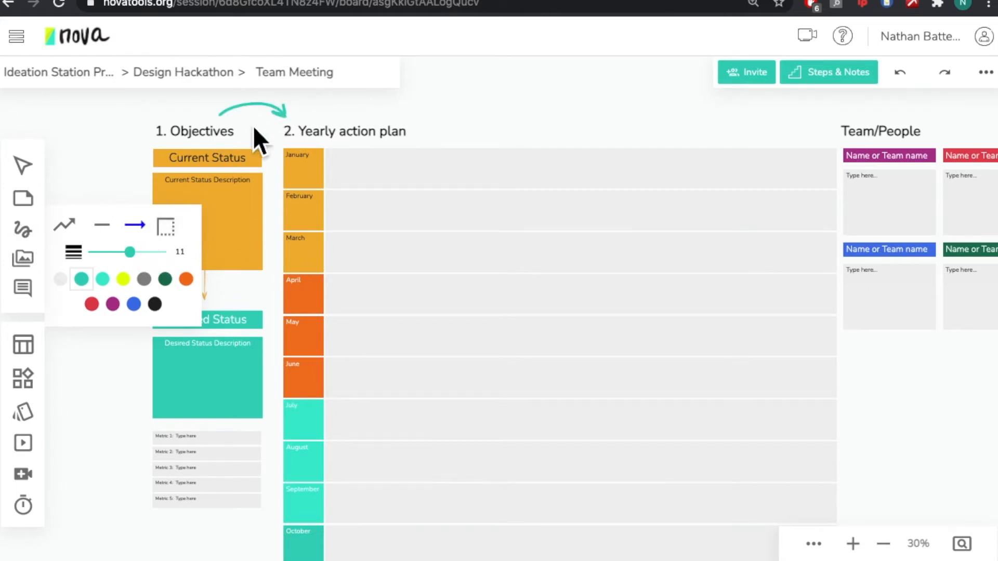
{"action": "left_click_drag", "start_coordinate": [244, 137], "coordinate": [283, 135]}
Step: Add a teal sticky note reading "text" above the January row, beside the Yearly action plan heading
{"action": "left_click", "coordinate": [23, 199]}
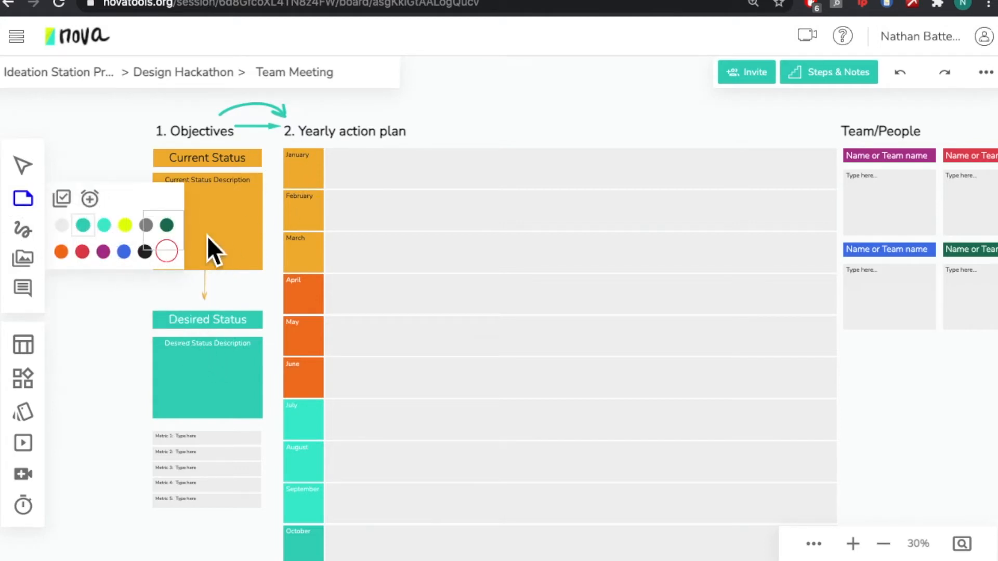
{"action": "left_click", "coordinate": [512, 134]}
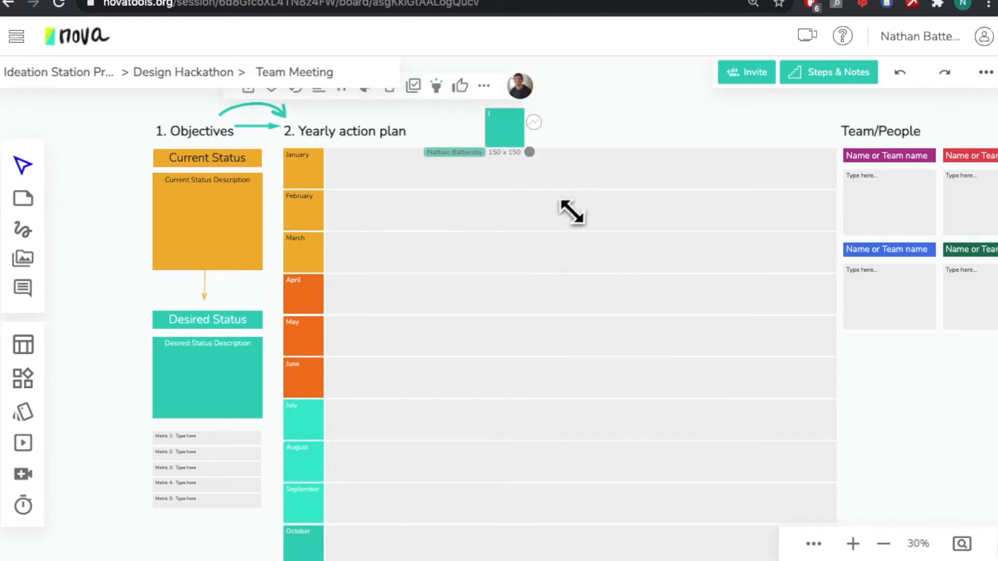
{"action": "type", "text": "e"}
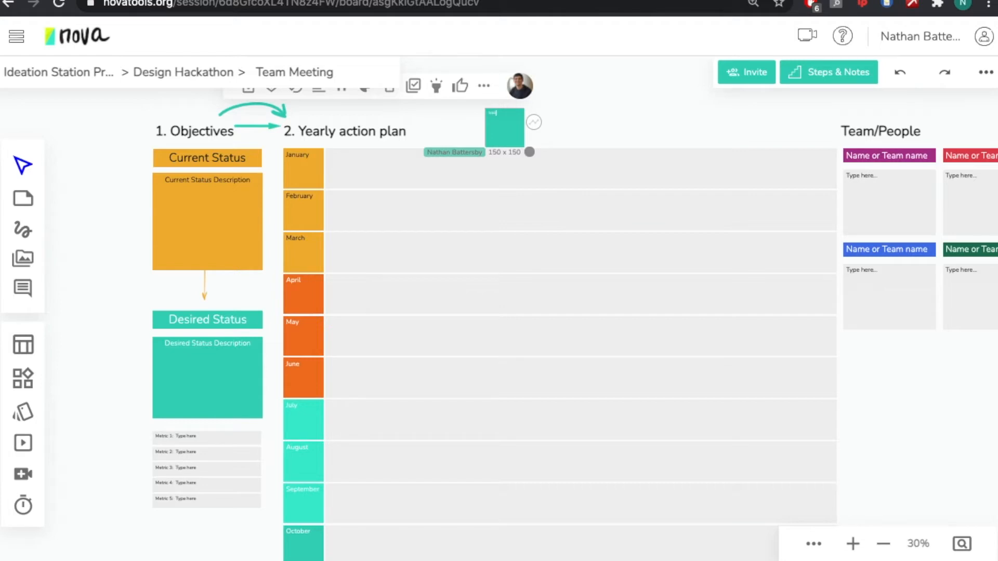
{"action": "left_click", "coordinate": [618, 140]}
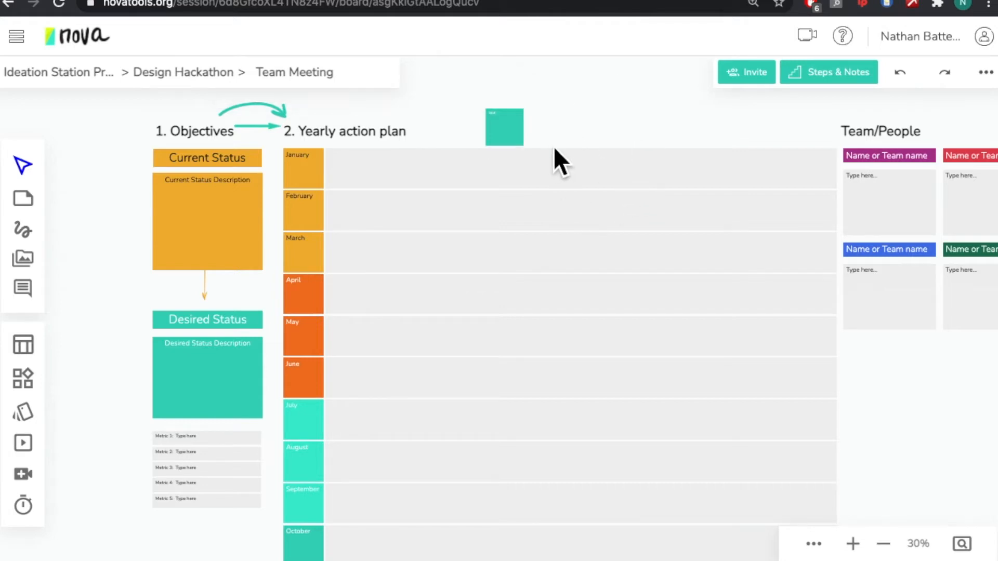
Step: Move the teal "text" note into the January row, just beside the month label
{"action": "left_click", "coordinate": [852, 543]}
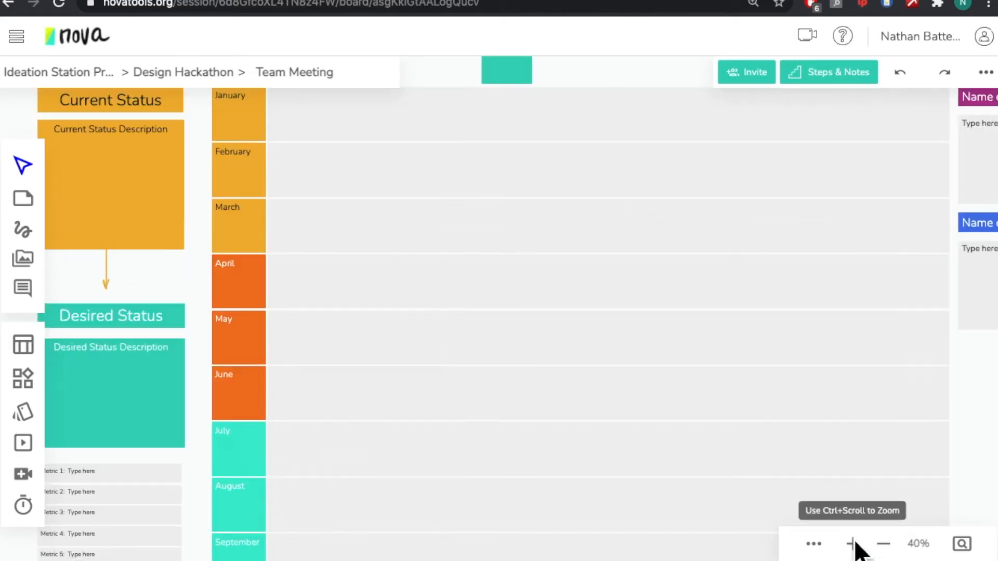
{"action": "left_click", "coordinate": [852, 544]}
{"action": "scroll", "coordinate": [655, 398], "scroll_direction": "up", "scroll_amount": 5}
{"action": "left_click_drag", "start_coordinate": [527, 244], "coordinate": [256, 317]}
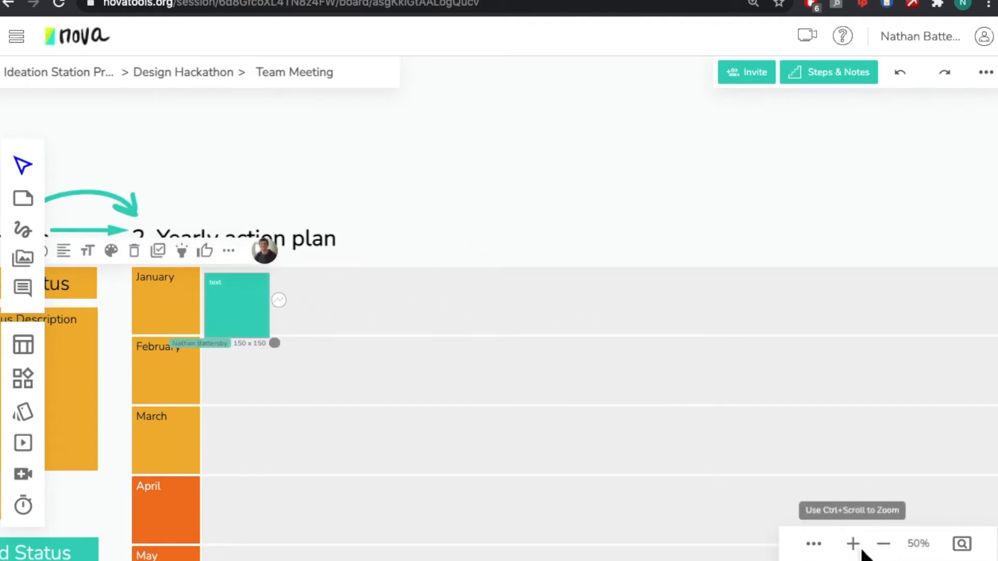
{"action": "left_click_drag", "start_coordinate": [242, 306], "coordinate": [246, 304]}
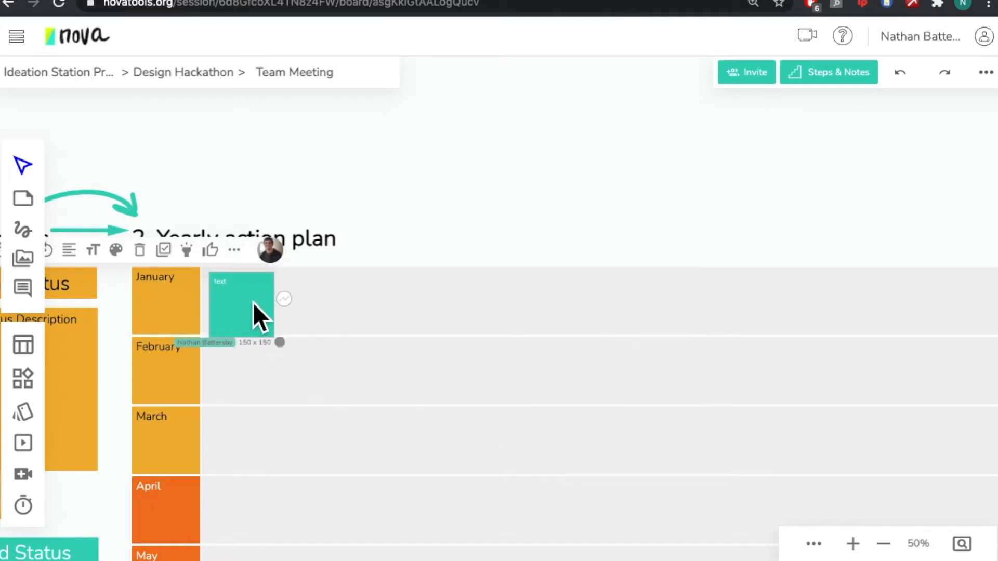
Step: Add a blank task card to the January row beside the teal note
{"action": "left_click", "coordinate": [30, 198]}
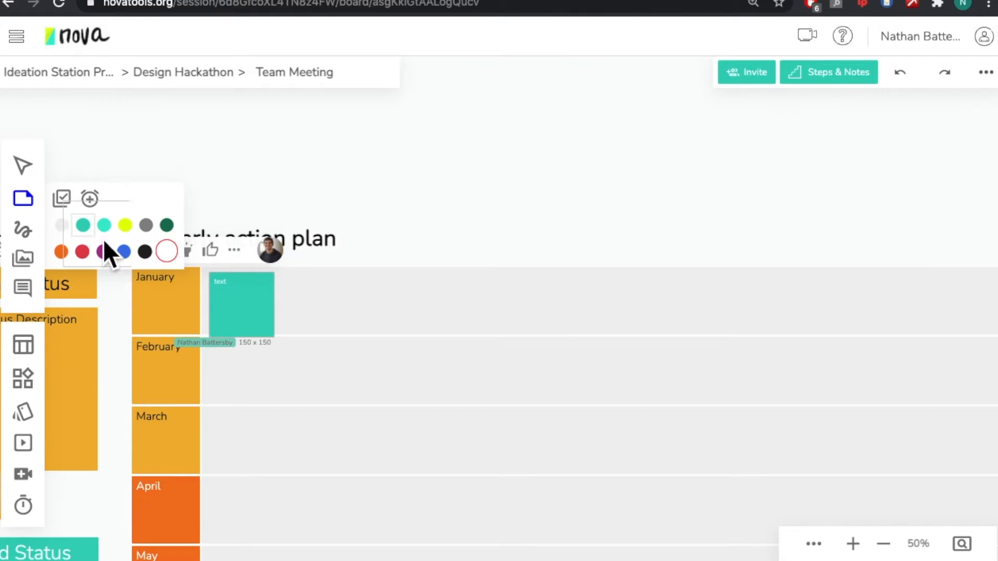
{"action": "left_click", "coordinate": [68, 201]}
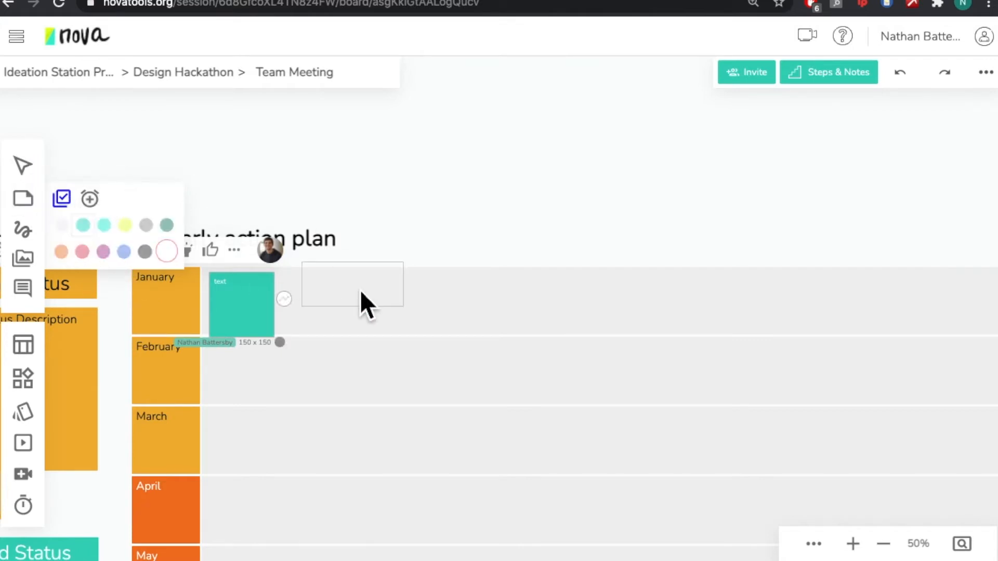
{"action": "left_click", "coordinate": [355, 309]}
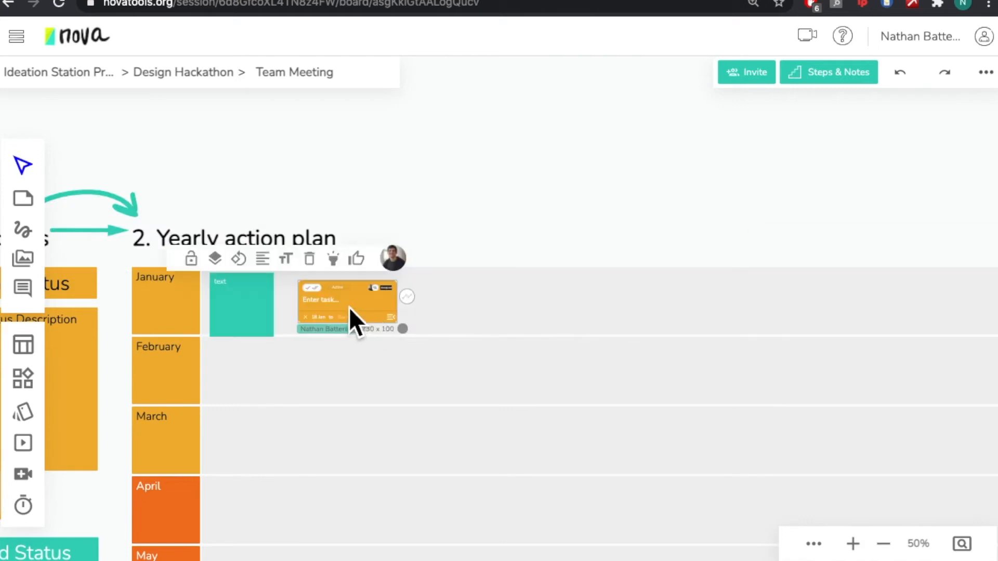
Step: Title the January task card "Do work" and set its start date to January 18, 2021
{"action": "double_click", "coordinate": [323, 303]}
{"action": "type", "text": "Do work"}
{"action": "left_click", "coordinate": [508, 186]}
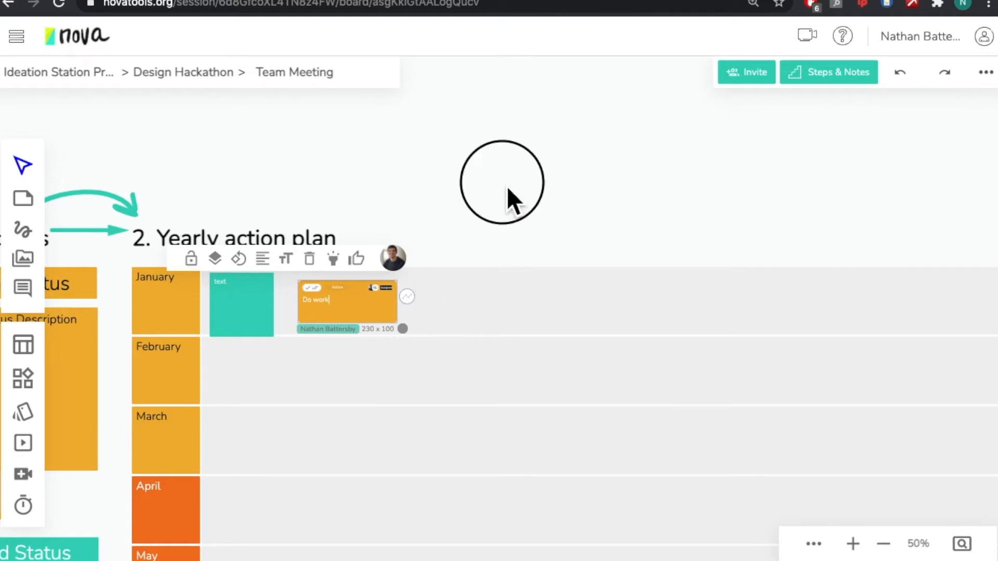
{"action": "left_click", "coordinate": [319, 318]}
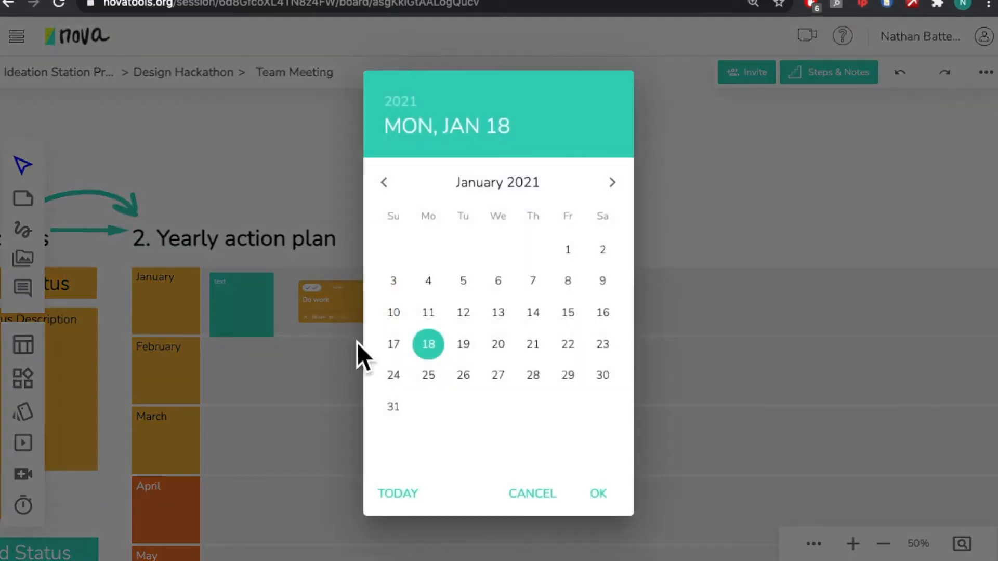
{"action": "left_click", "coordinate": [602, 494]}
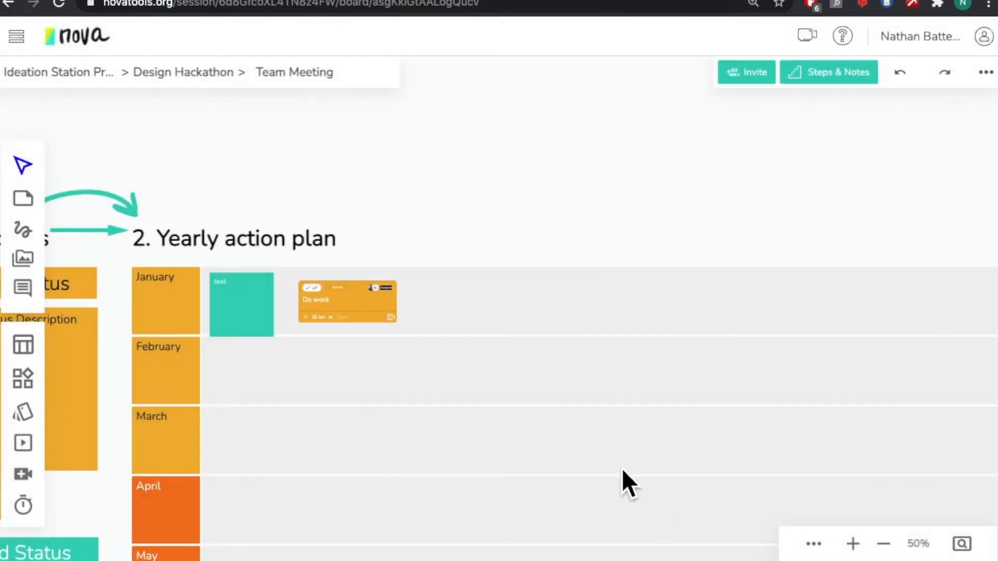
Step: Add a timer note just beside the Yearly action plan heading, above the January row
{"action": "left_click", "coordinate": [852, 544]}
{"action": "left_click", "coordinate": [853, 544]}
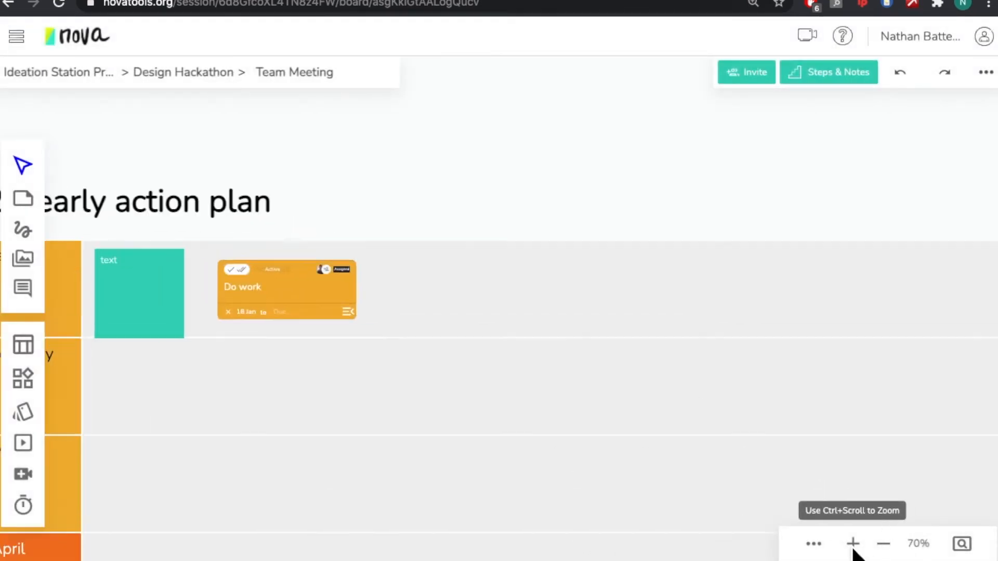
{"action": "left_click", "coordinate": [852, 544]}
{"action": "scroll", "coordinate": [650, 421], "scroll_direction": "left", "scroll_amount": 3}
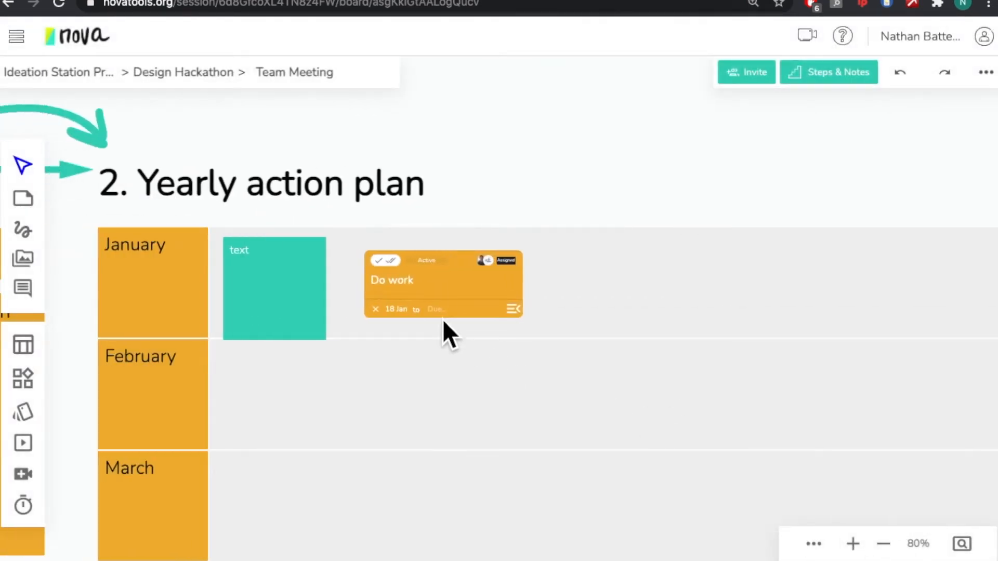
{"action": "scroll", "coordinate": [608, 392], "scroll_direction": "left", "scroll_amount": 2}
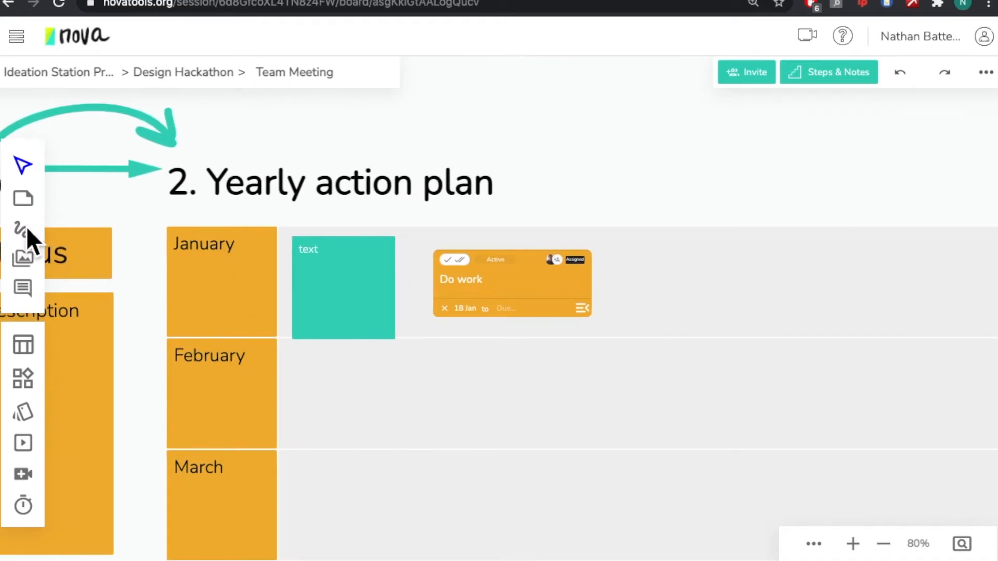
{"action": "left_click", "coordinate": [24, 196]}
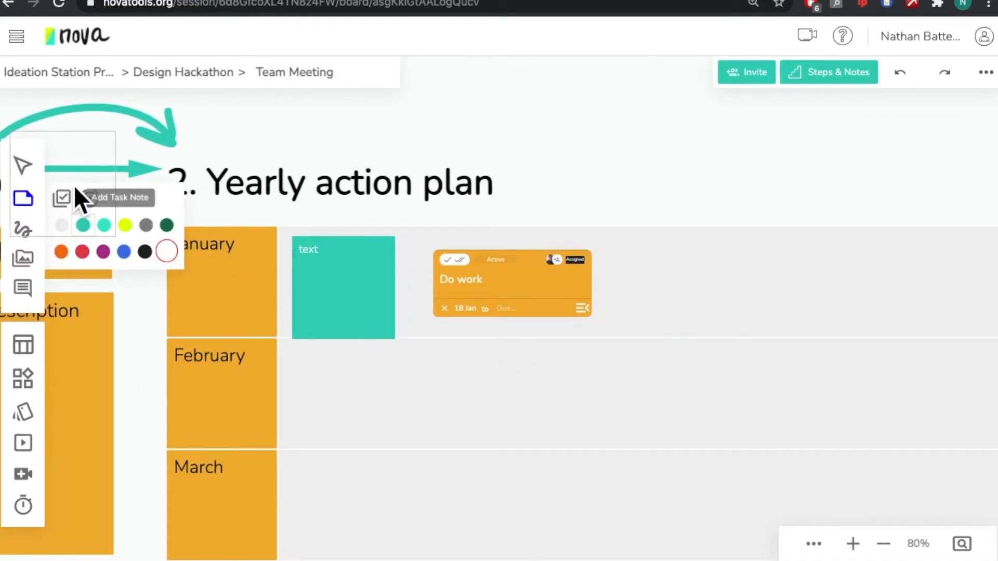
{"action": "left_click", "coordinate": [96, 201]}
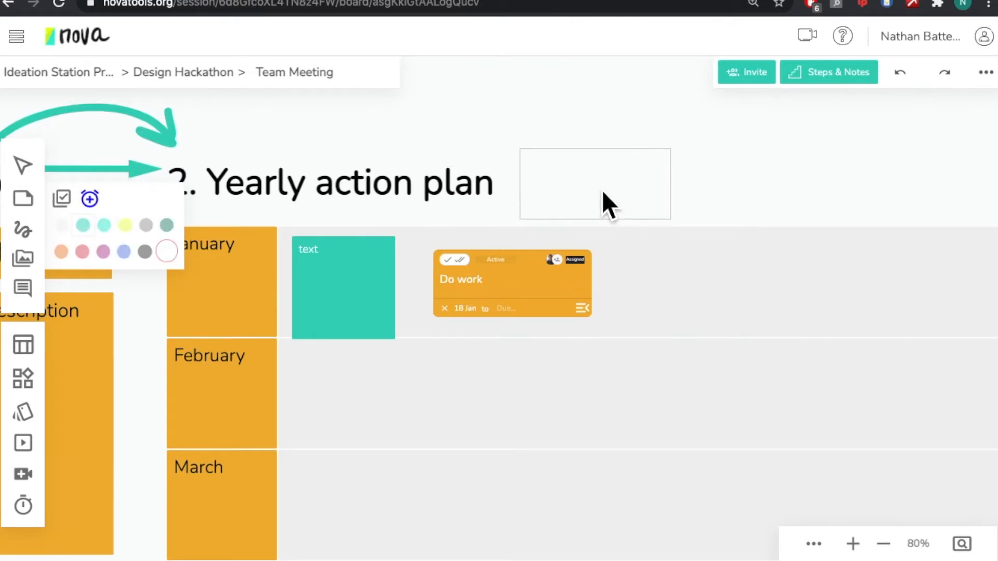
{"action": "left_click", "coordinate": [602, 194]}
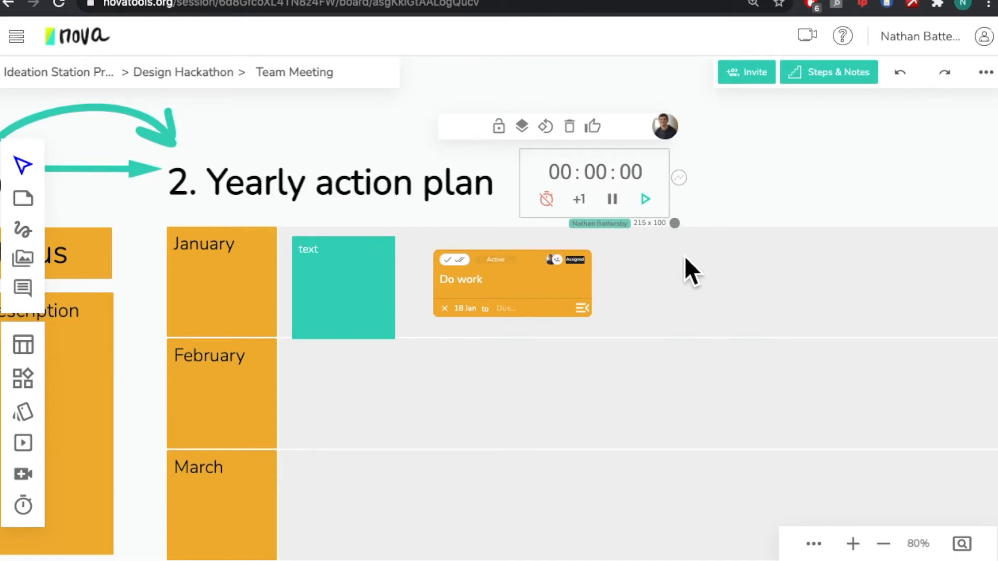
Step: Post a comment reading "Edit" in the January row, just beside the "Do work" task card
{"action": "scroll", "coordinate": [632, 290], "scroll_direction": "down", "scroll_amount": 3}
{"action": "scroll", "coordinate": [632, 290], "scroll_direction": "up", "scroll_amount": 2}
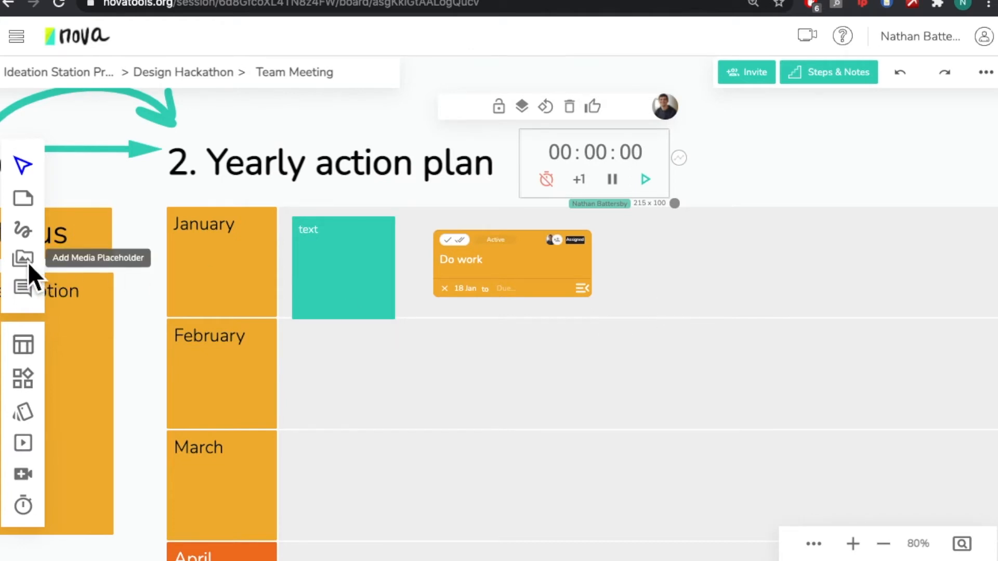
{"action": "left_click", "coordinate": [26, 293]}
{"action": "left_click", "coordinate": [608, 269]}
{"action": "left_click", "coordinate": [687, 365]}
{"action": "type", "text": "Edit"}
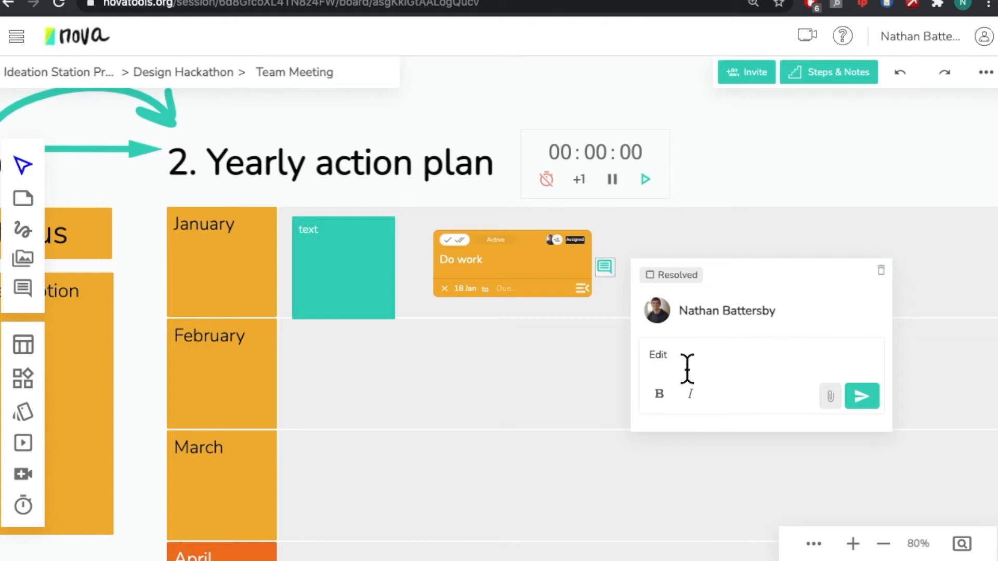
{"action": "left_click", "coordinate": [860, 401]}
{"action": "left_click", "coordinate": [779, 213]}
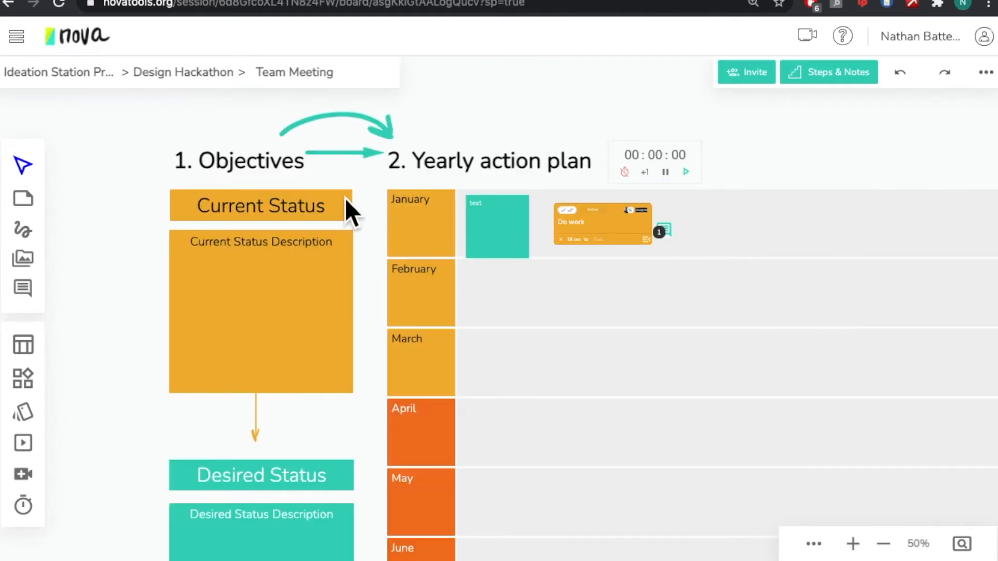
Step: Draw a locked area around the whole board, from the Objectives column to the Team/People section
{"action": "left_click", "coordinate": [28, 169]}
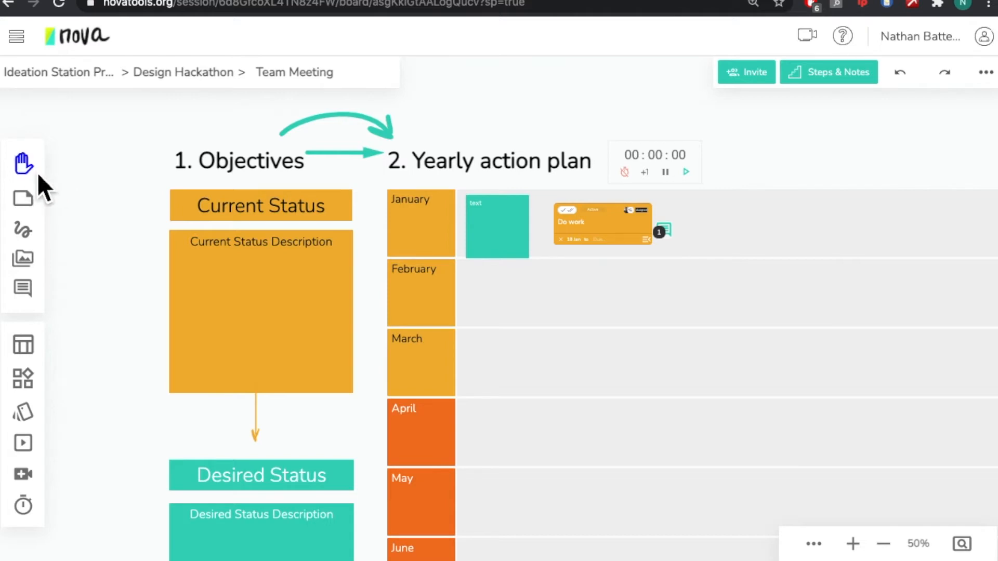
{"action": "left_click", "coordinate": [23, 170]}
{"action": "left_click", "coordinate": [71, 161]}
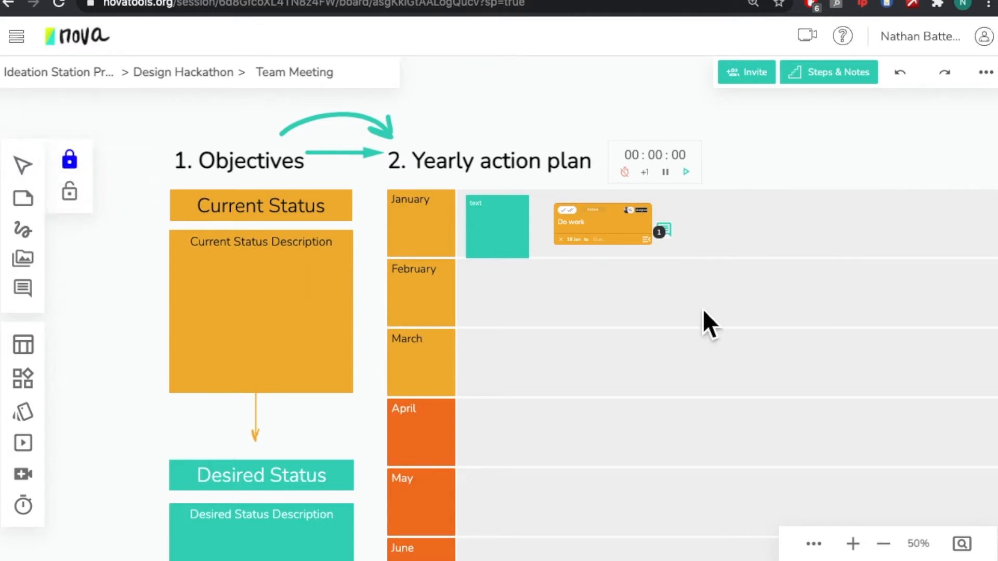
{"action": "left_click", "coordinate": [884, 544]}
{"action": "left_click", "coordinate": [883, 543]}
{"action": "left_click", "coordinate": [884, 544]}
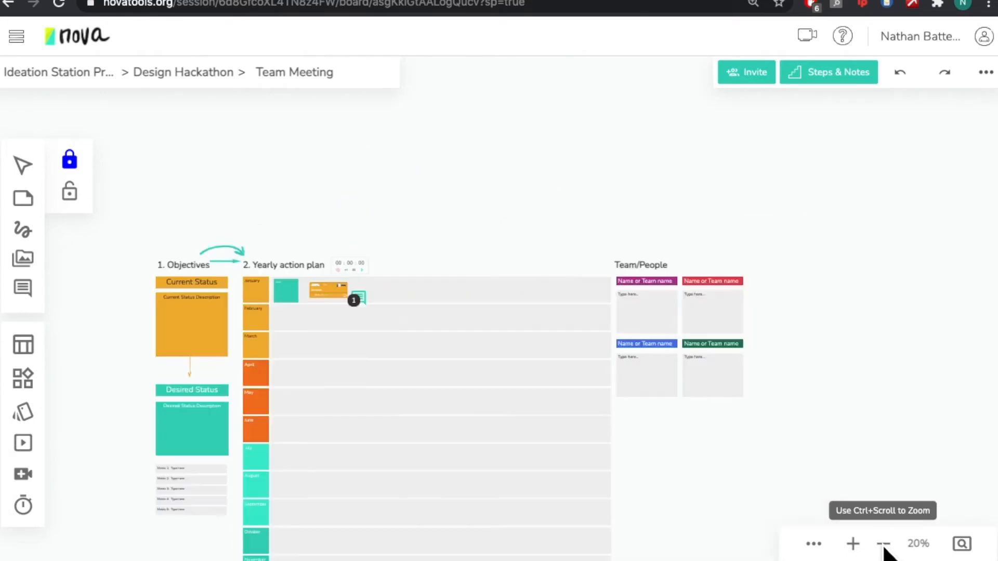
{"action": "scroll", "coordinate": [775, 439], "scroll_direction": "down", "scroll_amount": 3}
{"action": "scroll", "coordinate": [773, 430], "scroll_direction": "down", "scroll_amount": 1}
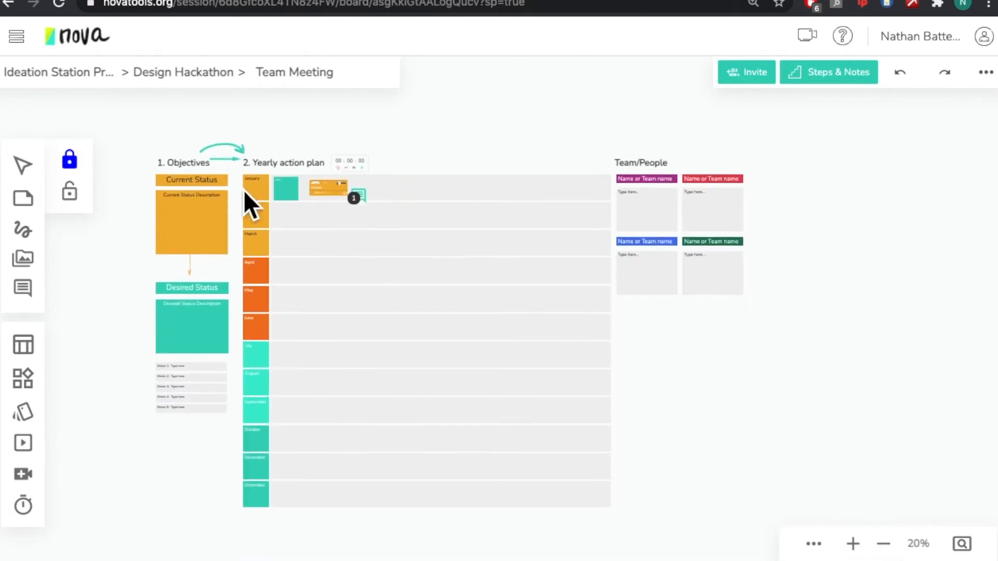
{"action": "left_click", "coordinate": [225, 194]}
{"action": "left_click_drag", "start_coordinate": [224, 193], "coordinate": [800, 534]}
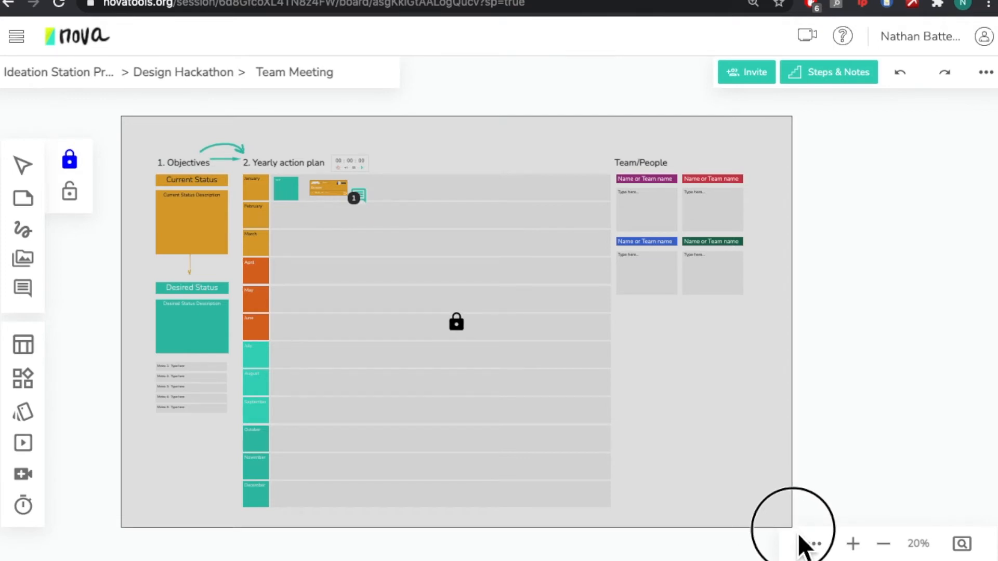
{"action": "left_click_drag", "start_coordinate": [799, 536], "coordinate": [800, 539]}
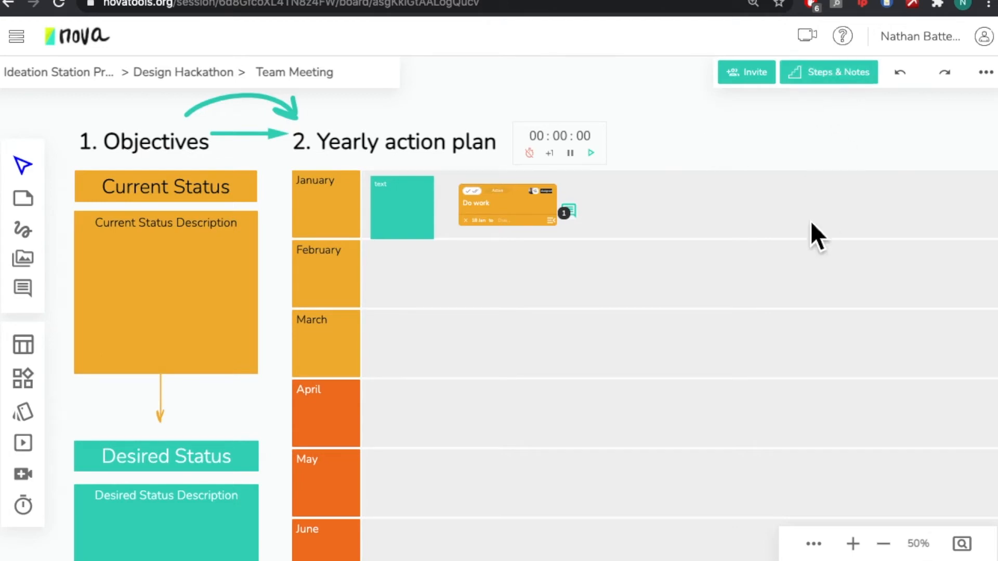
Step: Show the session's Steps & Notes and start editing its steps and options
{"action": "left_click", "coordinate": [826, 78]}
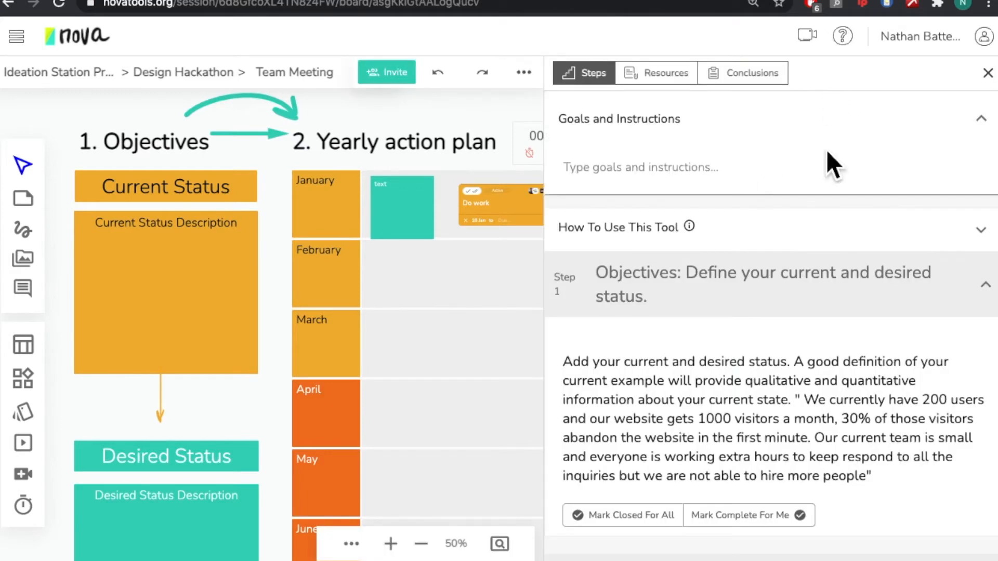
{"action": "left_click", "coordinate": [529, 77]}
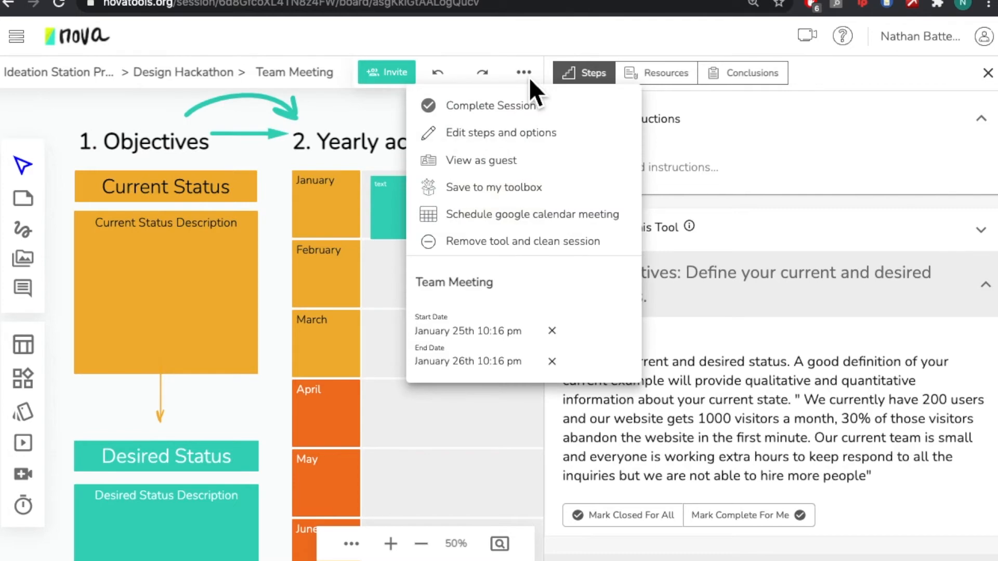
{"action": "left_click", "coordinate": [509, 137]}
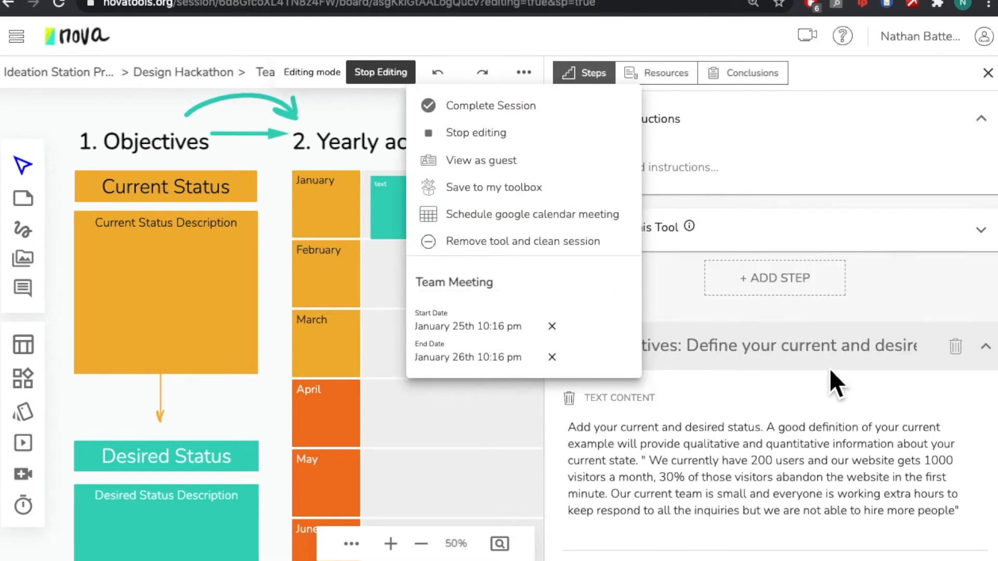
{"action": "left_click", "coordinate": [853, 360]}
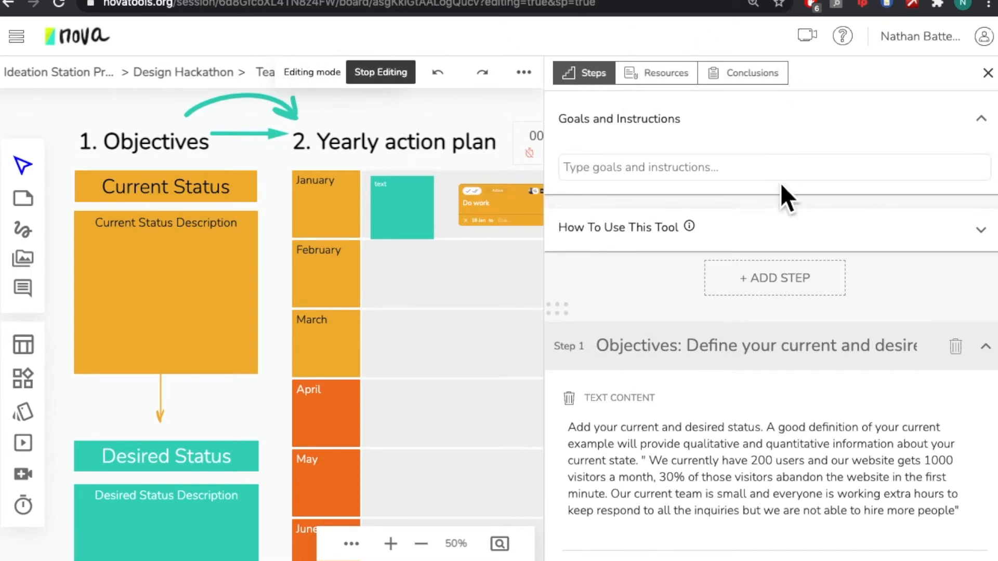
Step: Expand the How To Use This Tool section and review its text, image and video fields and the first step's content
{"action": "left_click", "coordinate": [984, 240]}
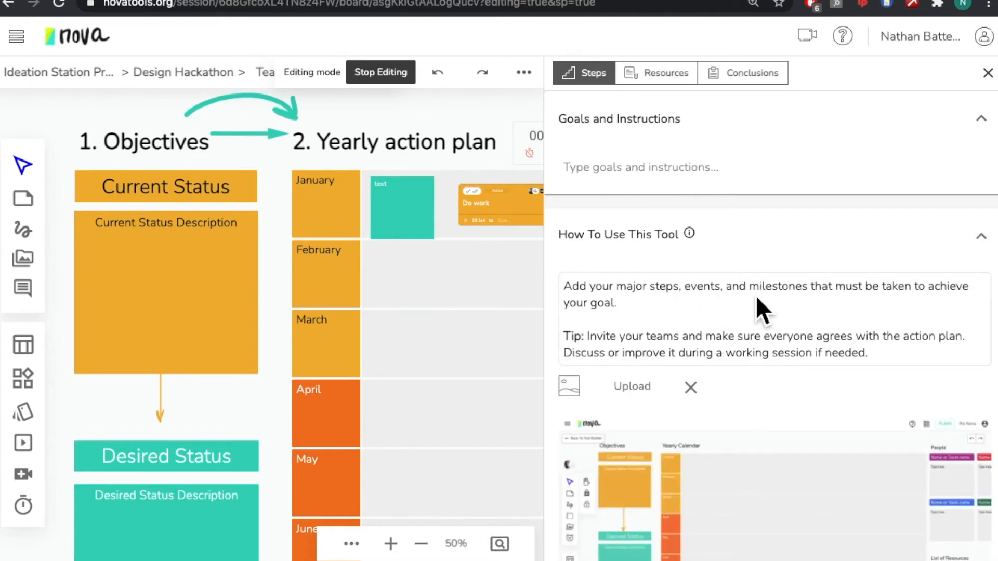
{"action": "scroll", "coordinate": [756, 295], "scroll_direction": "down", "scroll_amount": 1}
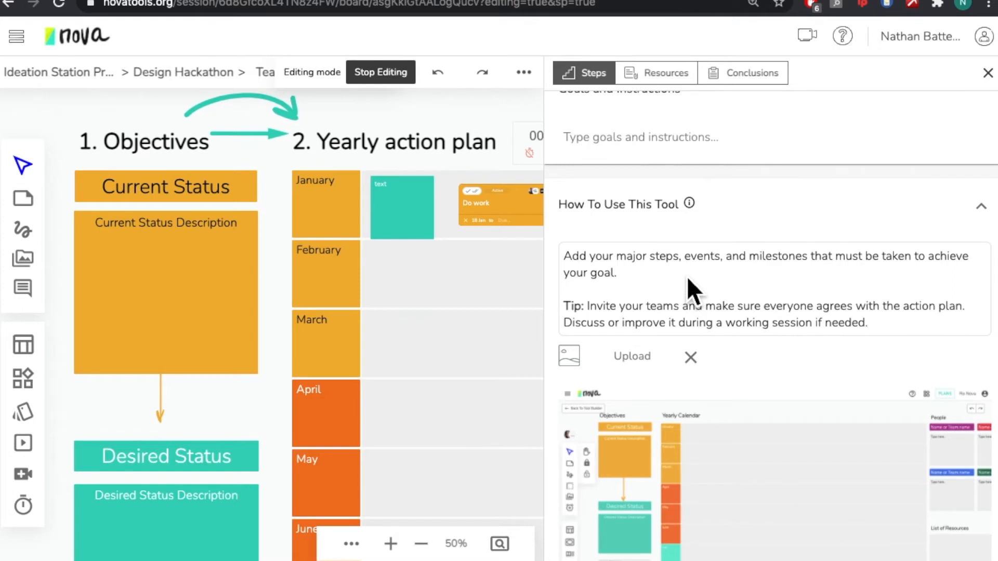
{"action": "scroll", "coordinate": [687, 276], "scroll_direction": "down", "scroll_amount": 1}
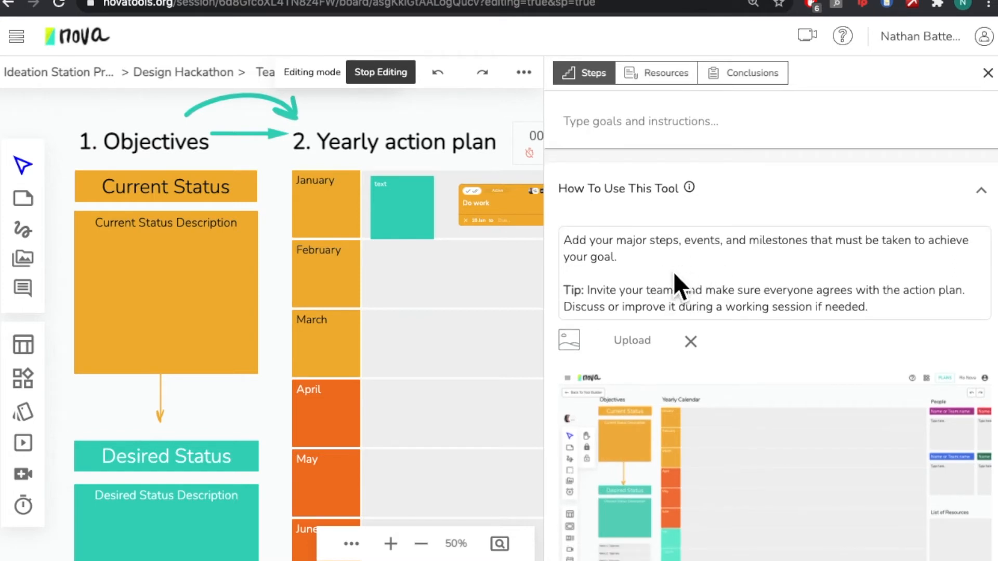
{"action": "scroll", "coordinate": [782, 279], "scroll_direction": "down", "scroll_amount": 6}
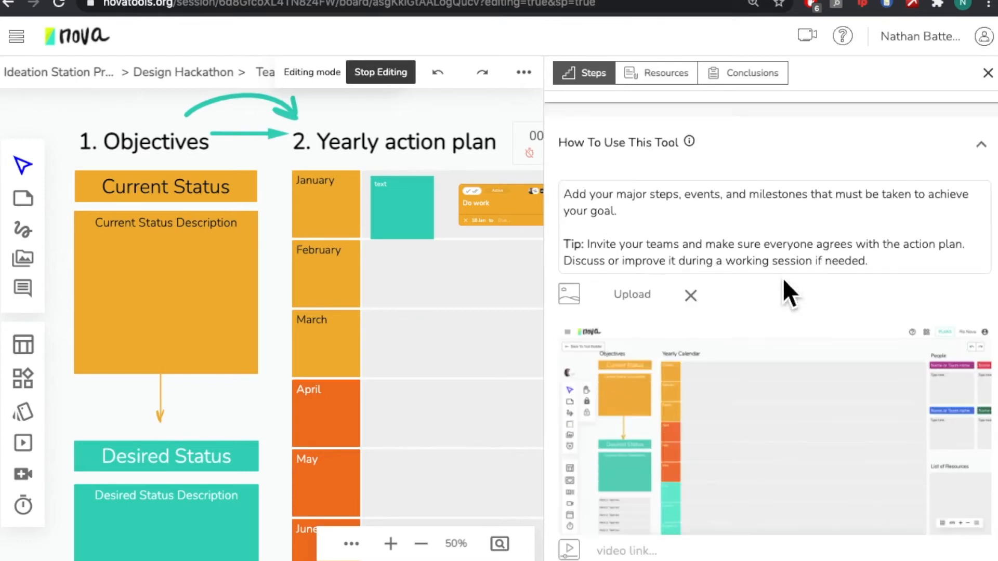
{"action": "scroll", "coordinate": [781, 279], "scroll_direction": "down", "scroll_amount": 4}
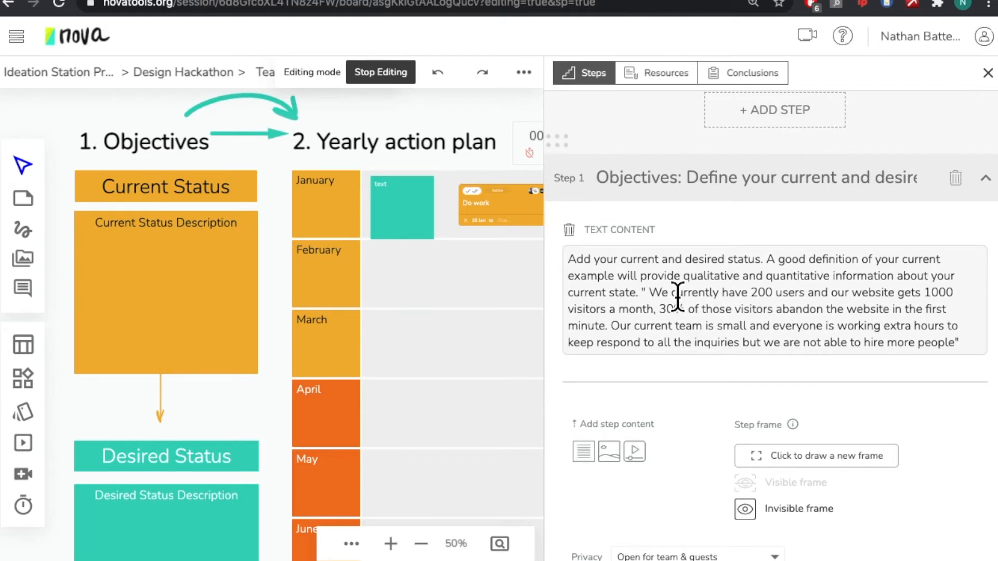
{"action": "scroll", "coordinate": [677, 294], "scroll_direction": "up", "scroll_amount": 1}
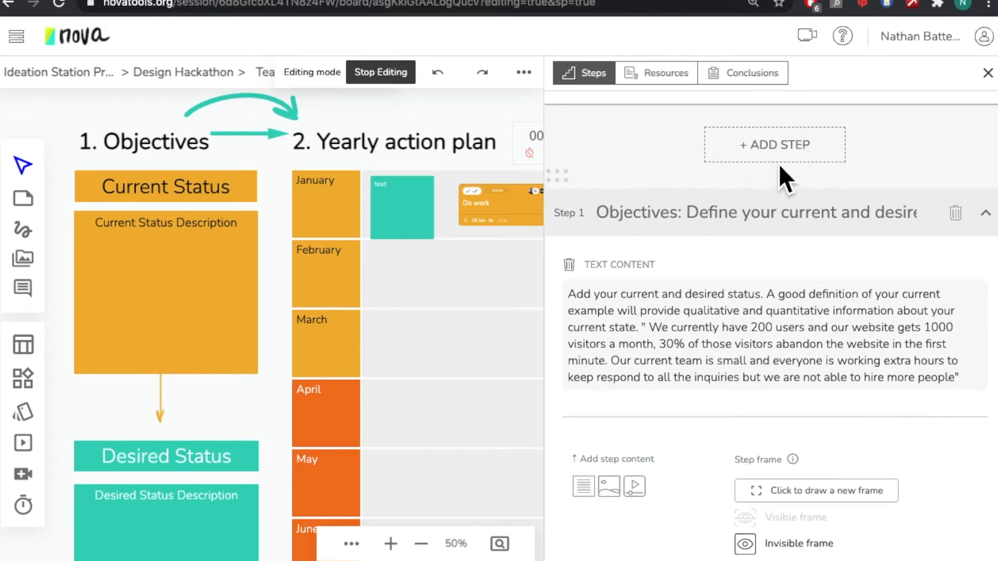
Step: Add a new untitled step and move it below the Objectives step
{"action": "left_click", "coordinate": [774, 143]}
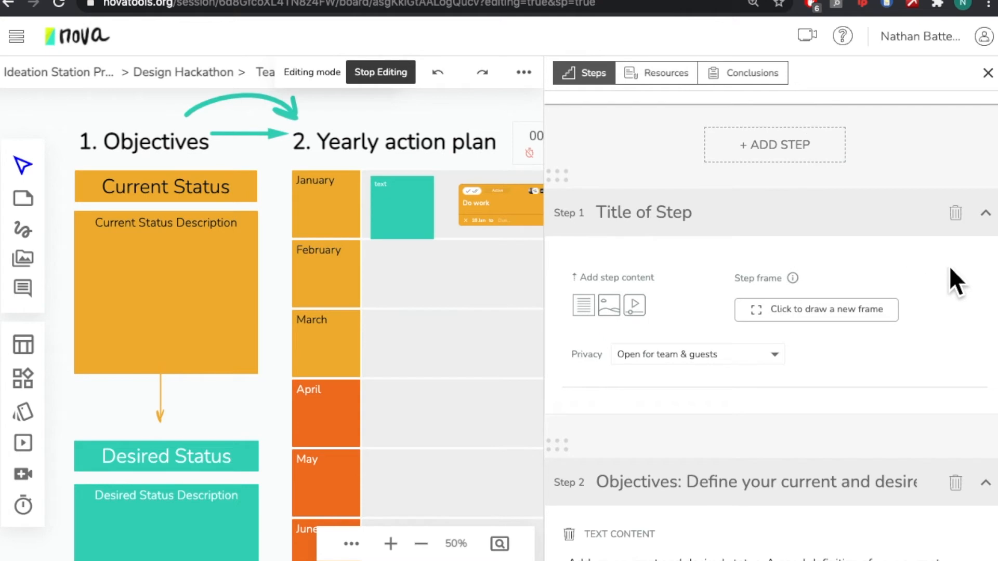
{"action": "left_click_drag", "start_coordinate": [559, 183], "coordinate": [562, 467]}
{"action": "scroll", "coordinate": [640, 389], "scroll_direction": "down", "scroll_amount": 5}
{"action": "scroll", "coordinate": [640, 389], "scroll_direction": "up", "scroll_amount": 5}
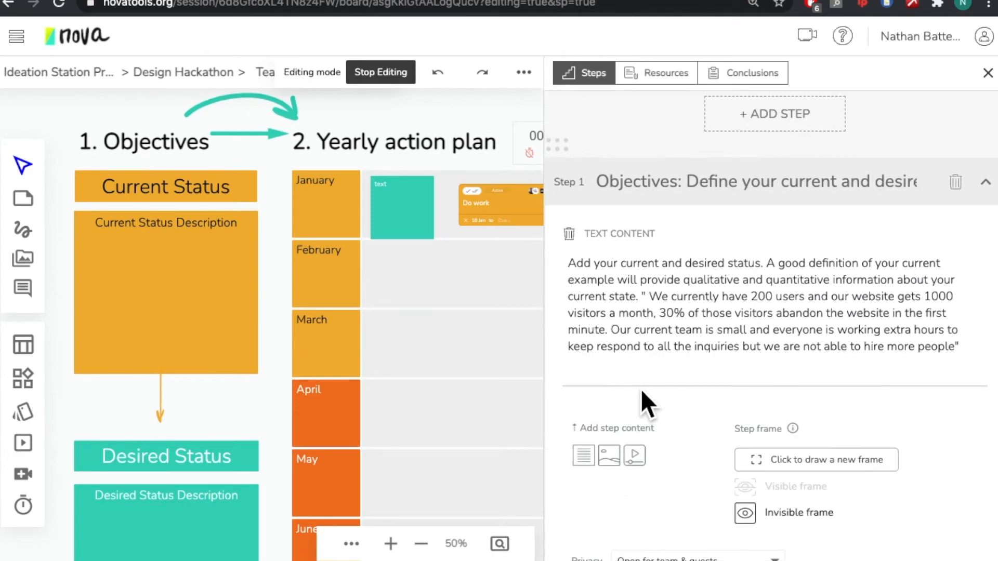
Step: Review the Objectives step's content types, step frame settings and privacy choices
{"action": "scroll", "coordinate": [645, 387], "scroll_direction": "down", "scroll_amount": 2}
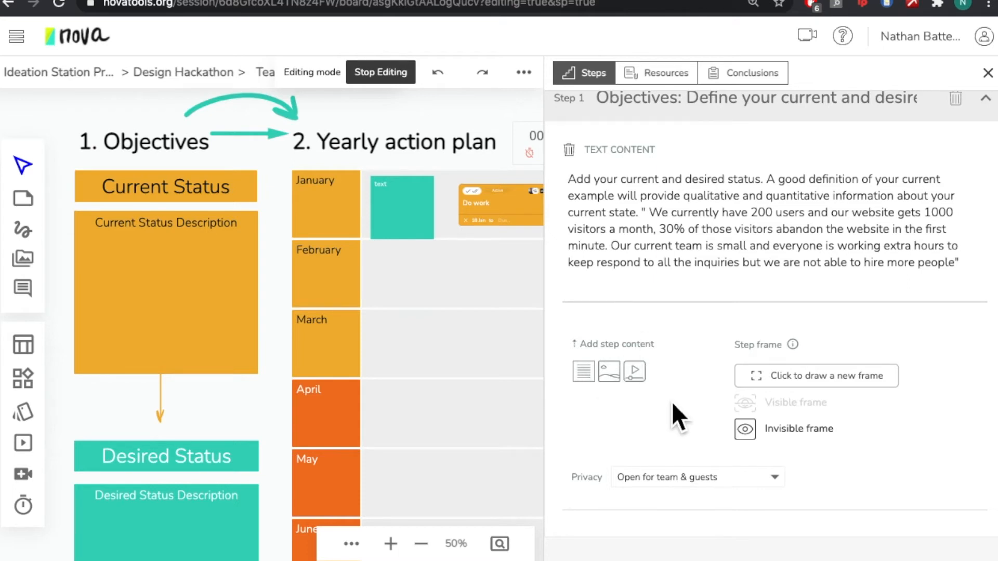
{"action": "scroll", "coordinate": [673, 404], "scroll_direction": "down", "scroll_amount": 1}
{"action": "scroll", "coordinate": [671, 397], "scroll_direction": "down", "scroll_amount": 3}
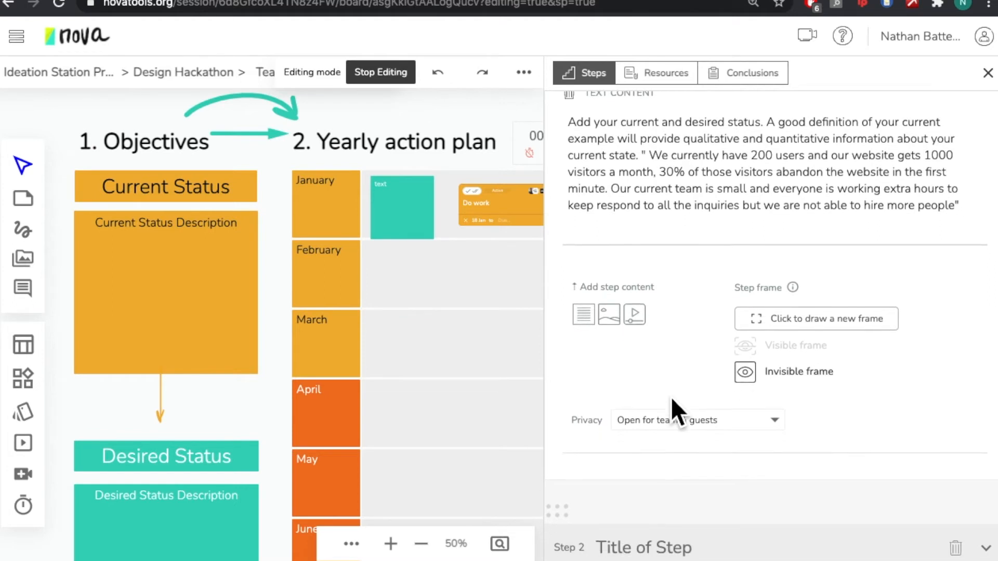
{"action": "left_click", "coordinate": [710, 338]}
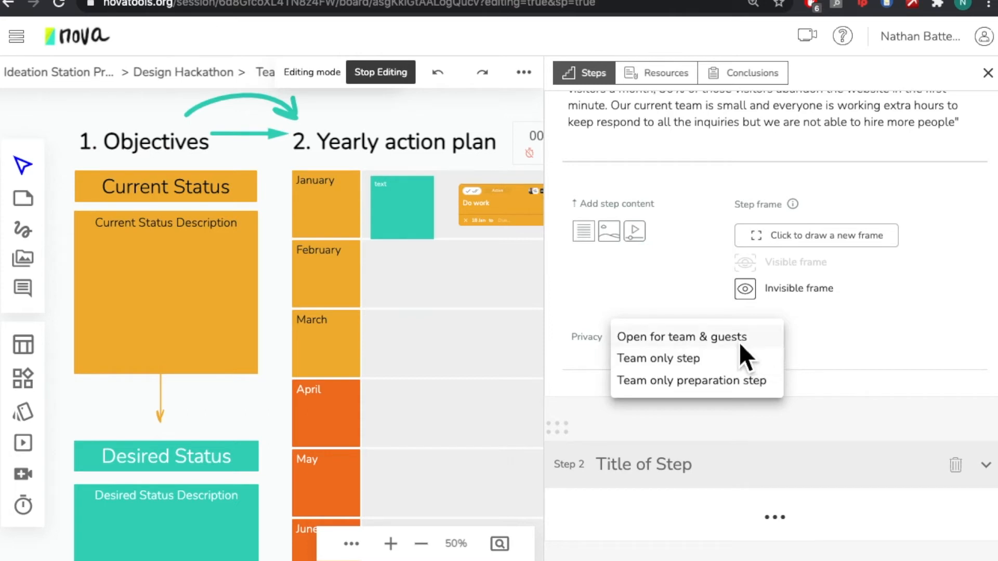
{"action": "left_click", "coordinate": [822, 340]}
{"action": "scroll", "coordinate": [768, 313], "scroll_direction": "up", "scroll_amount": 2}
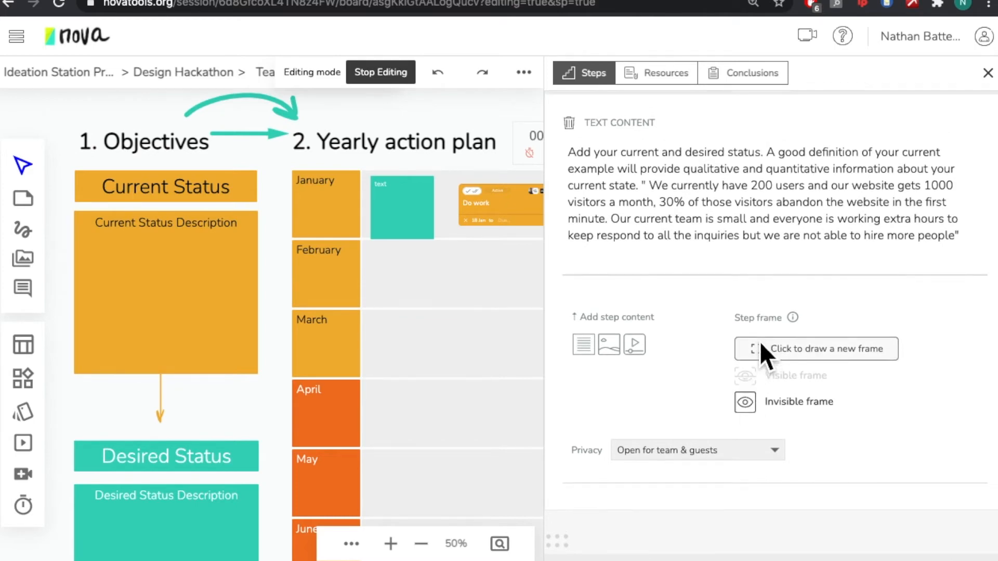
{"action": "scroll", "coordinate": [610, 282], "scroll_direction": "up", "scroll_amount": 1}
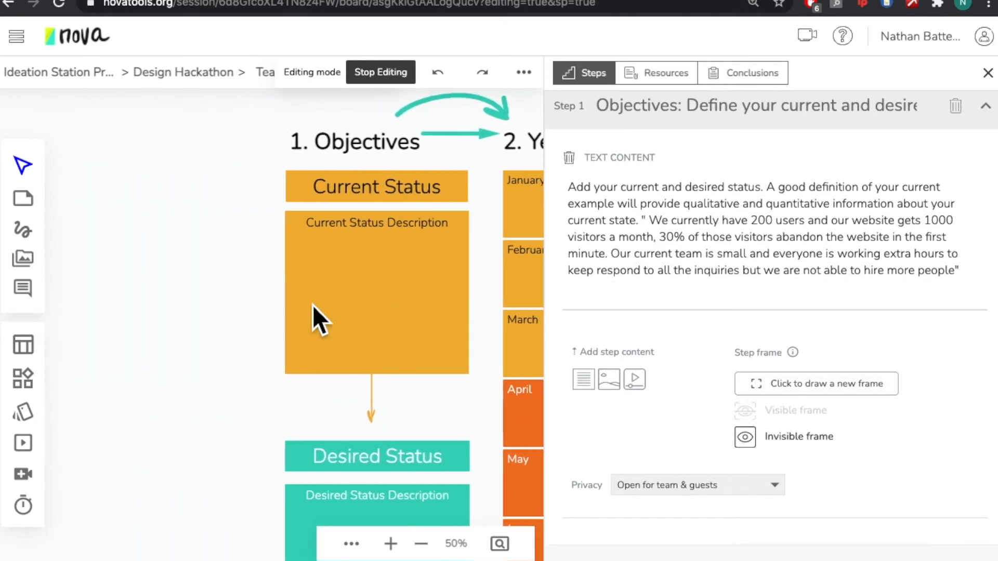
Step: Draw a new step frame for the Objectives step around the 1. Objectives heading and the Current Status section
{"action": "left_click", "coordinate": [797, 391]}
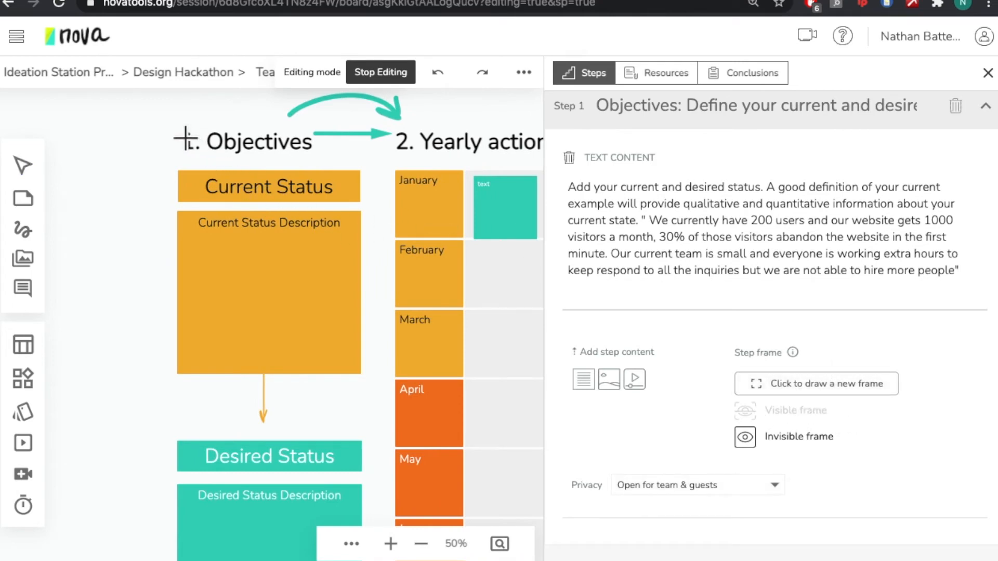
{"action": "left_click_drag", "start_coordinate": [165, 125], "coordinate": [385, 411]}
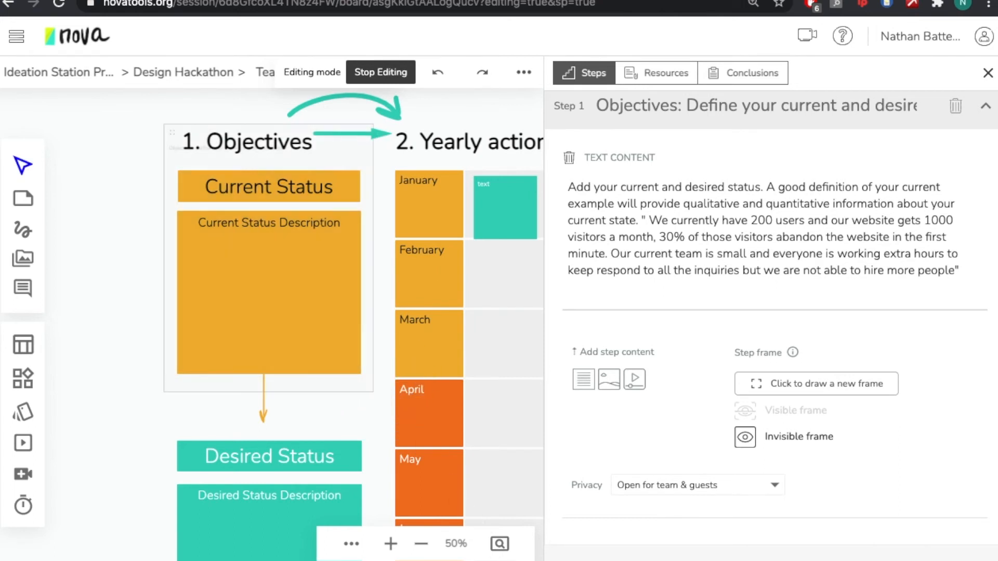
{"action": "scroll", "coordinate": [721, 419], "scroll_direction": "up", "scroll_amount": 2}
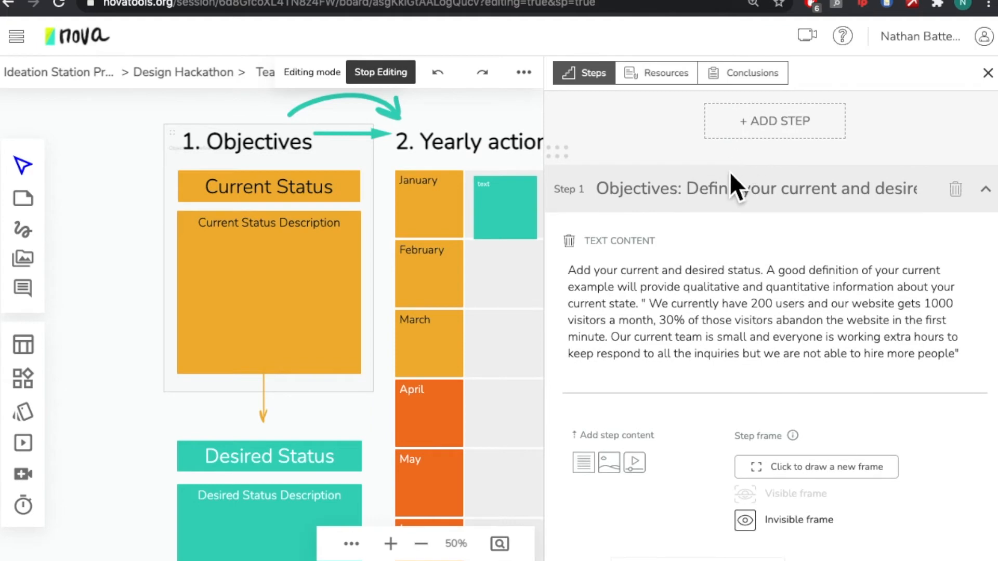
{"action": "scroll", "coordinate": [730, 208], "scroll_direction": "down", "scroll_amount": 3}
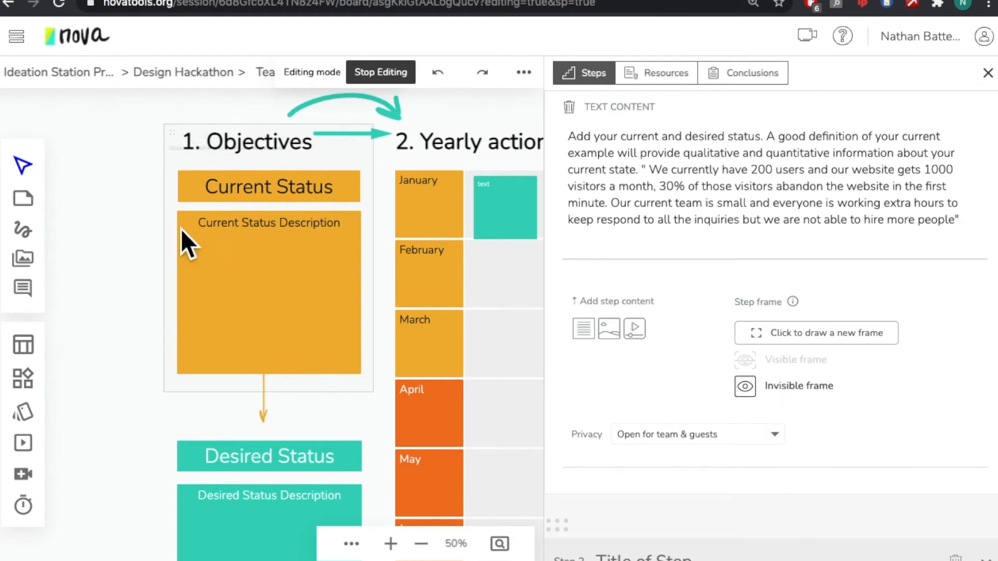
{"action": "left_click", "coordinate": [758, 365]}
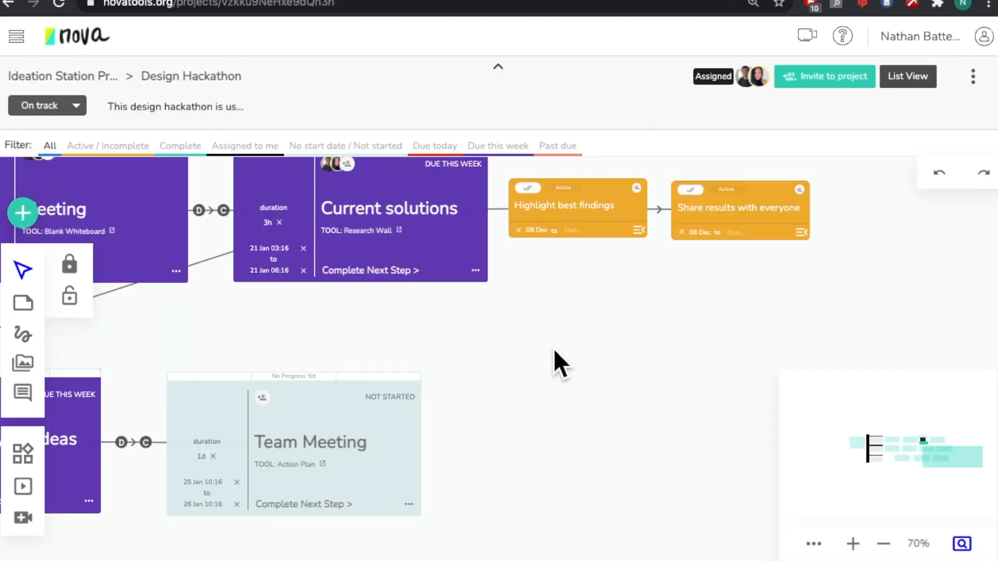
Step: Add a session named New Tool beside Team Meeting on the Design Hackathon project board and open its session plan
{"action": "left_click", "coordinate": [29, 209]}
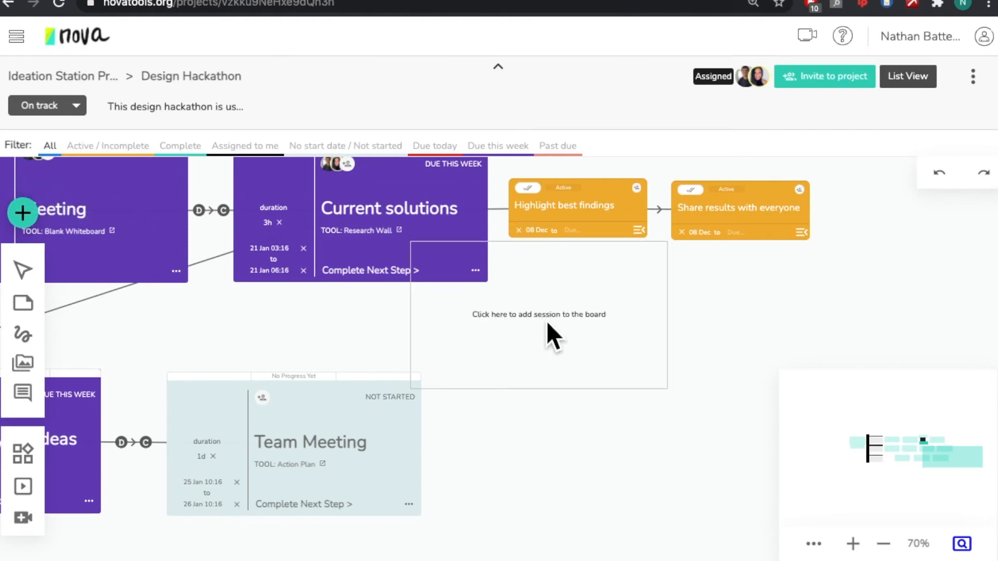
{"action": "left_click", "coordinate": [604, 442]}
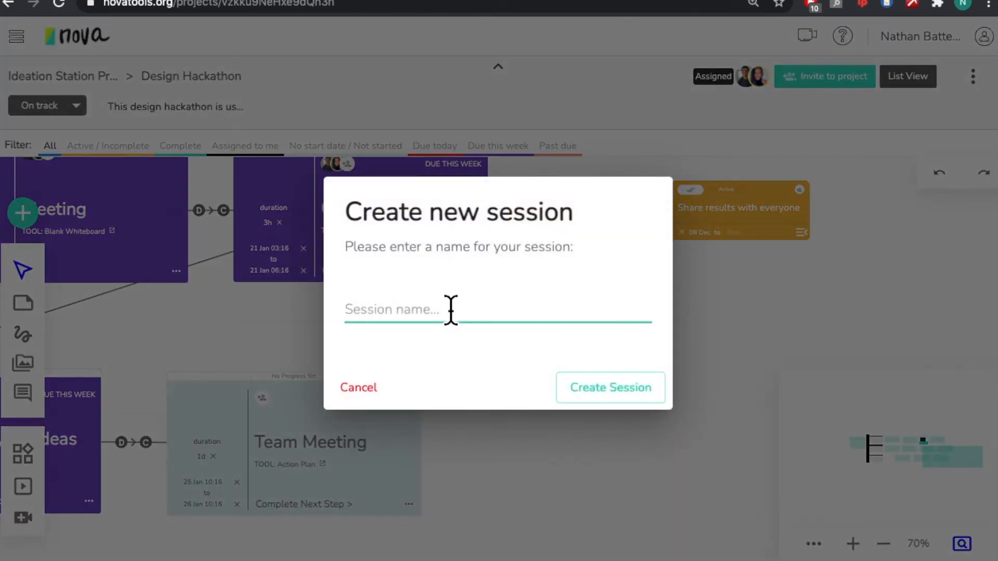
{"action": "type", "text": "New Tool"}
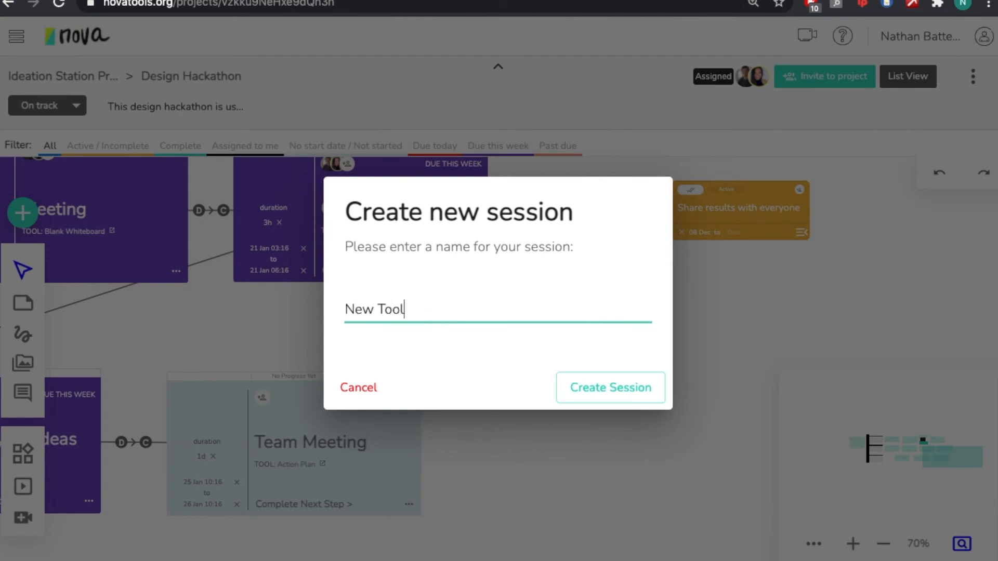
{"action": "left_click", "coordinate": [579, 390]}
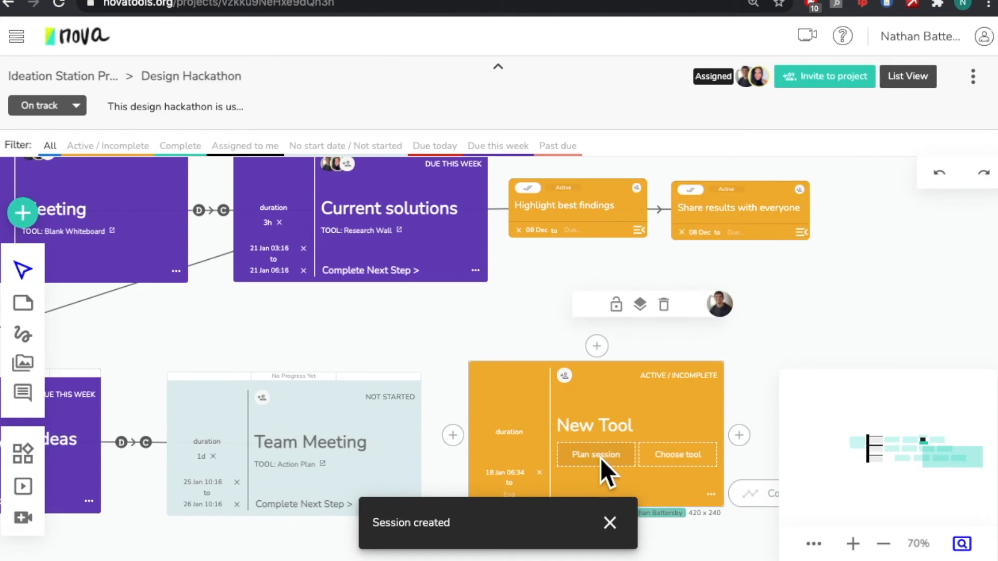
{"action": "left_click", "coordinate": [600, 459]}
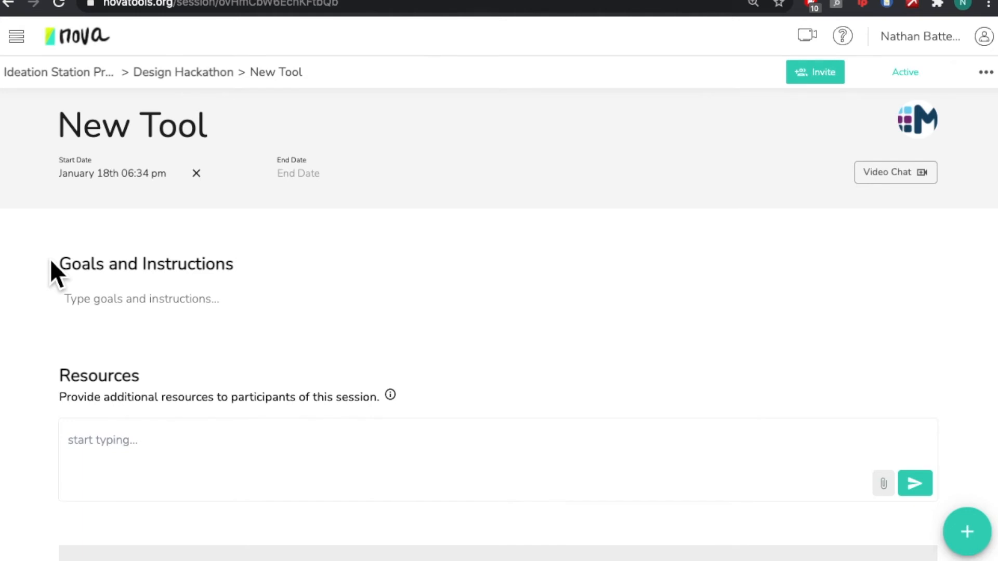
Step: Review the New Tool session's Goals and Instructions, Resources and Define the process sections, trying their empty text fields
{"action": "scroll", "coordinate": [51, 263], "scroll_direction": "down", "scroll_amount": 1}
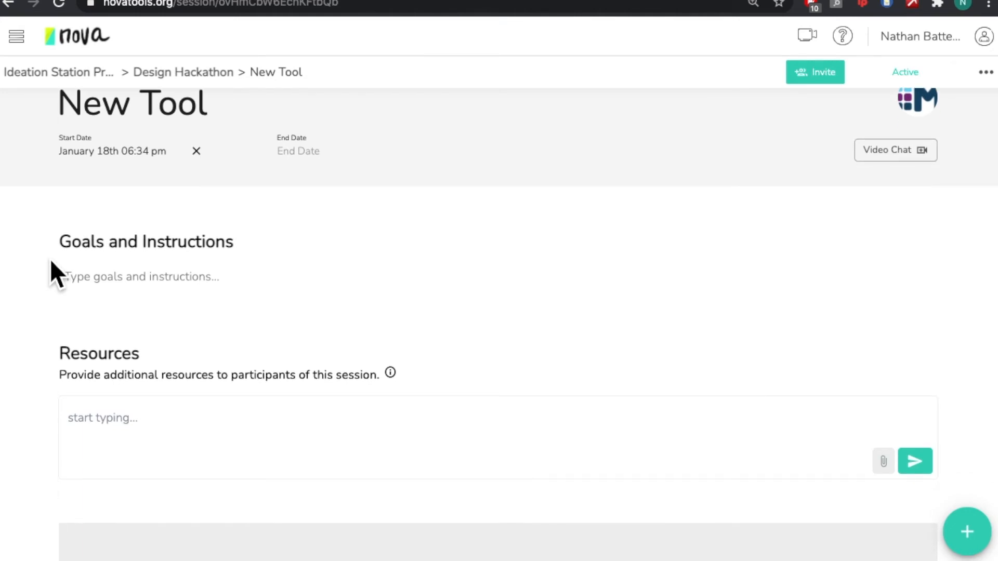
{"action": "left_click", "coordinate": [80, 285]}
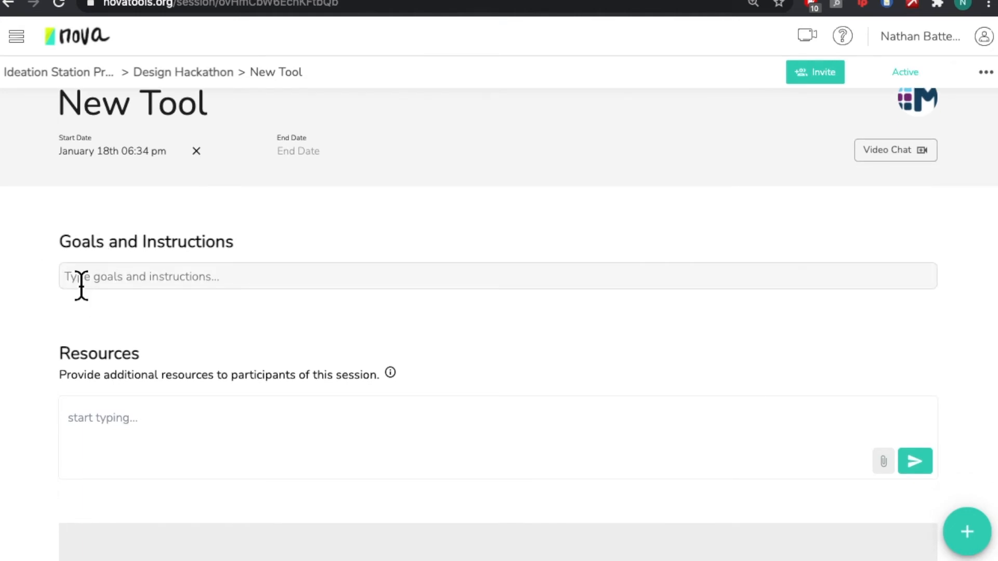
{"action": "left_click", "coordinate": [97, 290]}
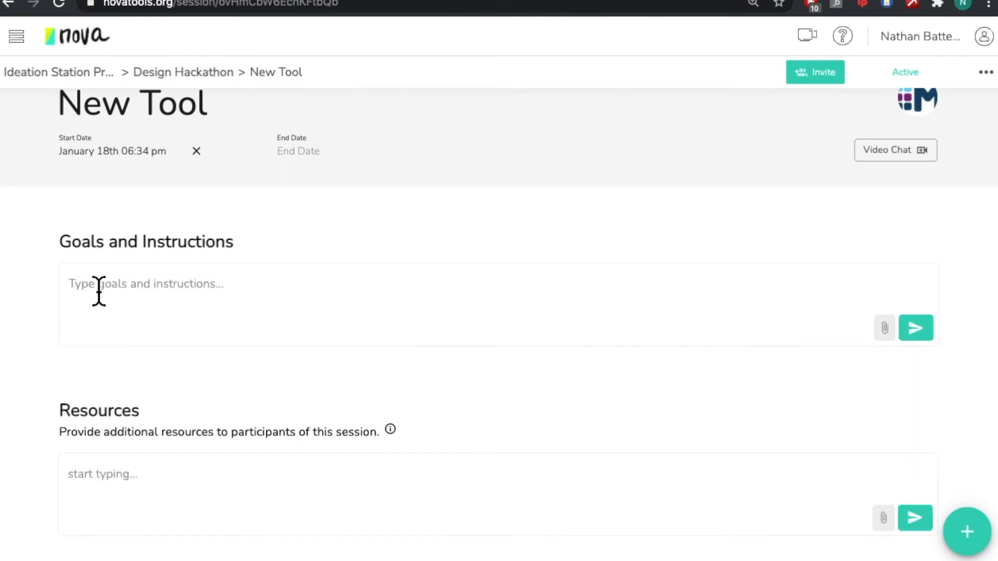
{"action": "left_click", "coordinate": [52, 266]}
{"action": "scroll", "coordinate": [54, 269], "scroll_direction": "down", "scroll_amount": 3}
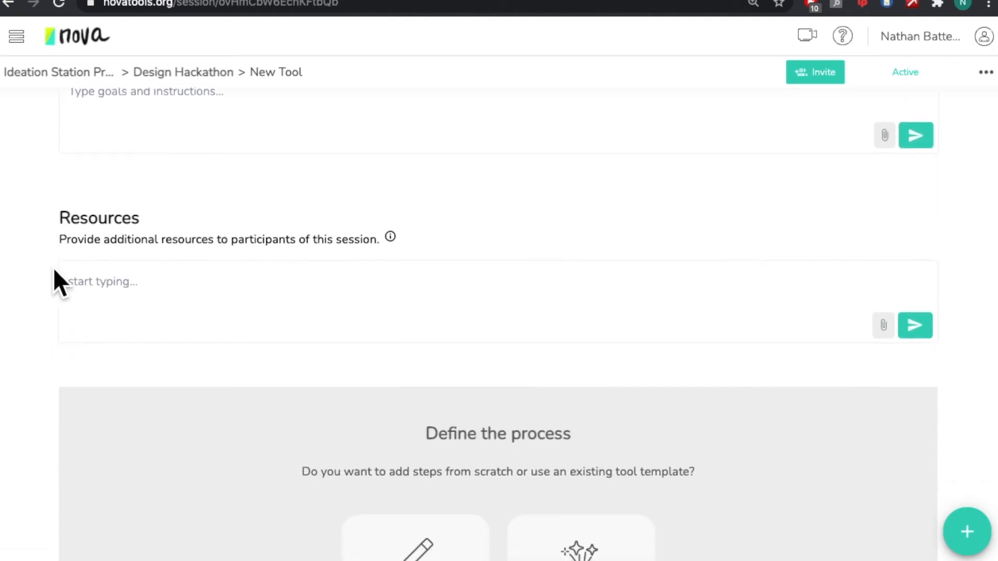
{"action": "left_click", "coordinate": [93, 276]}
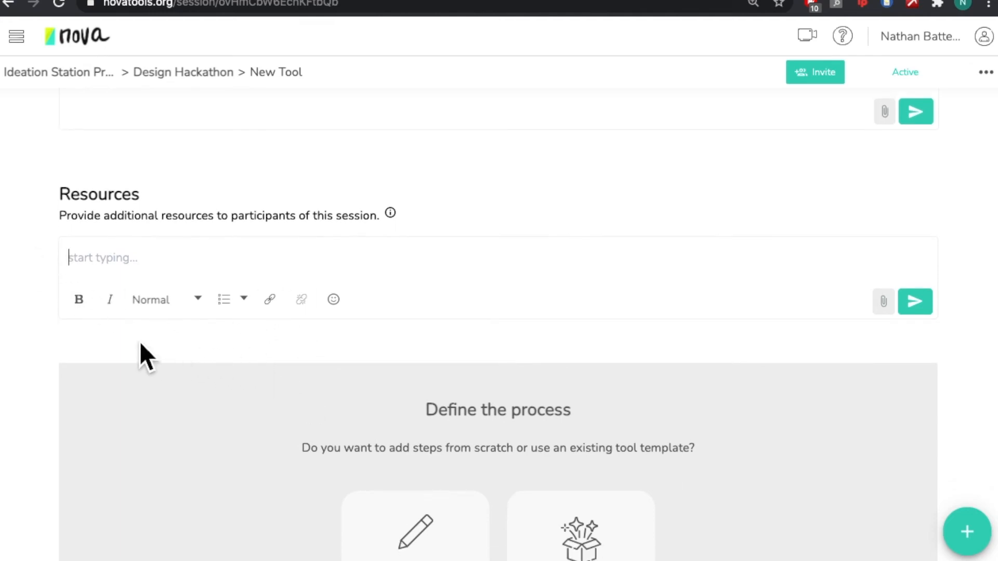
{"action": "left_click", "coordinate": [51, 249]}
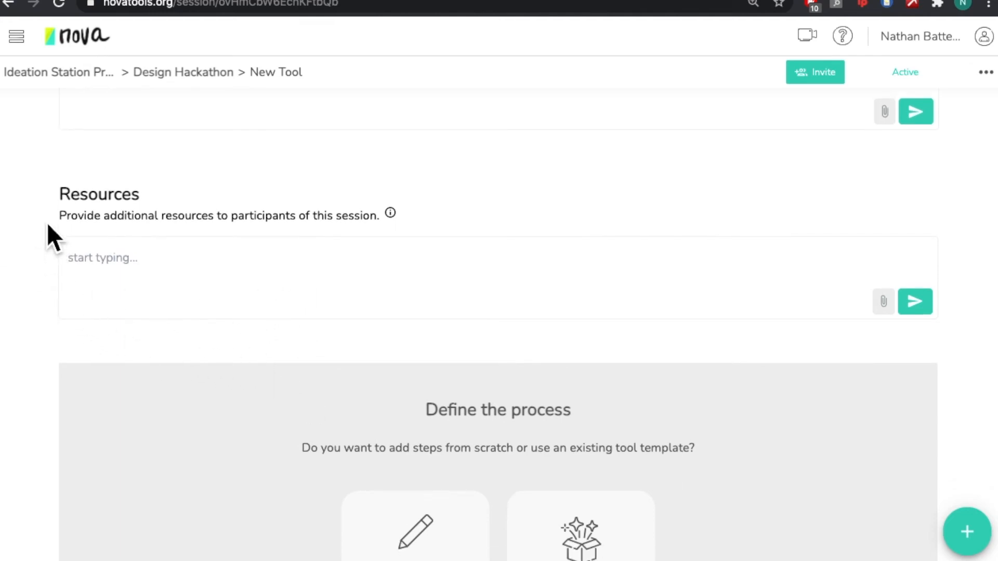
{"action": "scroll", "coordinate": [47, 240], "scroll_direction": "down", "scroll_amount": 6}
{"action": "scroll", "coordinate": [47, 239], "scroll_direction": "up", "scroll_amount": 1}
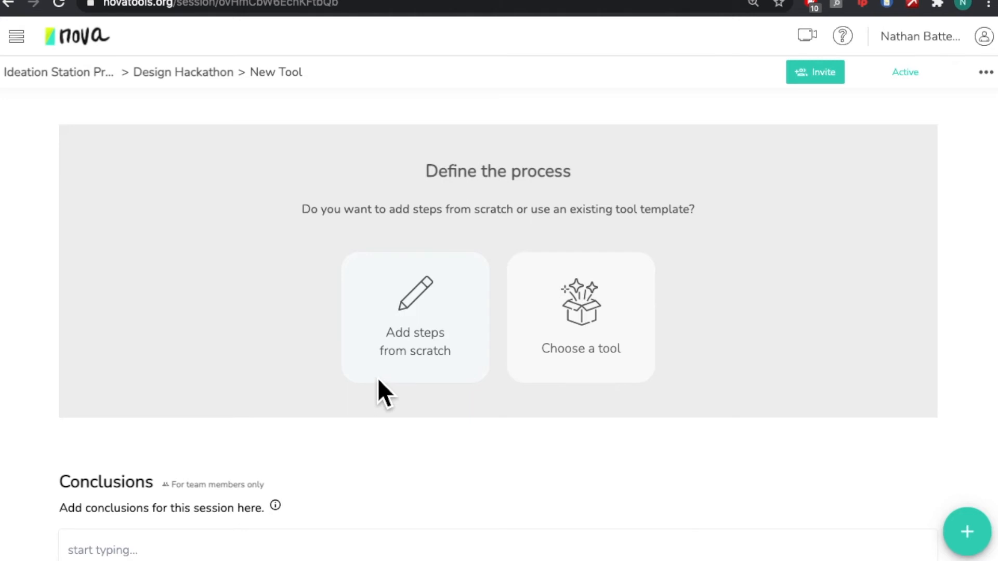
Step: Define the session's process by adding steps from scratch, with List of steps as the work environment
{"action": "left_click", "coordinate": [439, 323]}
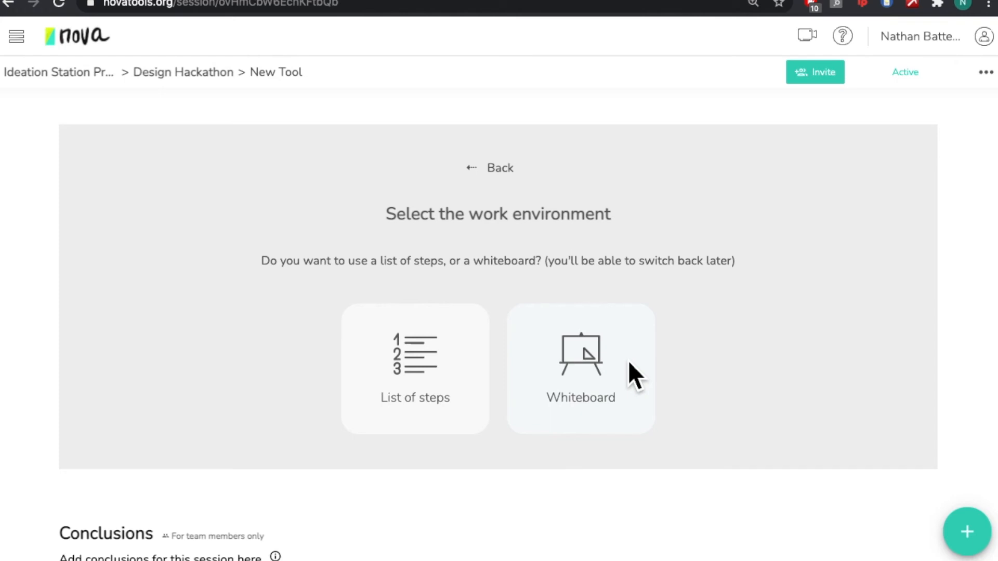
{"action": "left_click", "coordinate": [465, 351]}
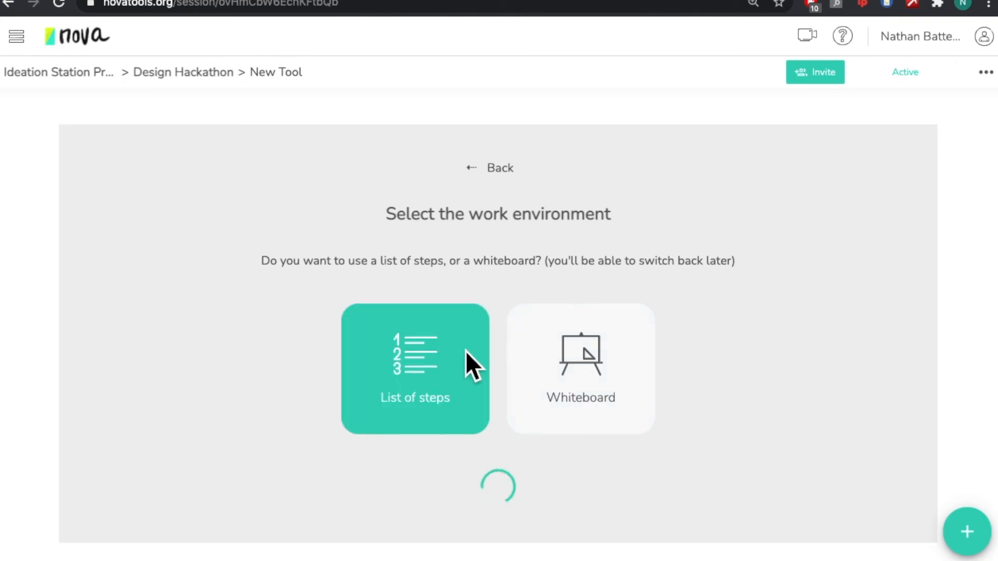
{"action": "scroll", "coordinate": [450, 339], "scroll_direction": "down", "scroll_amount": 1}
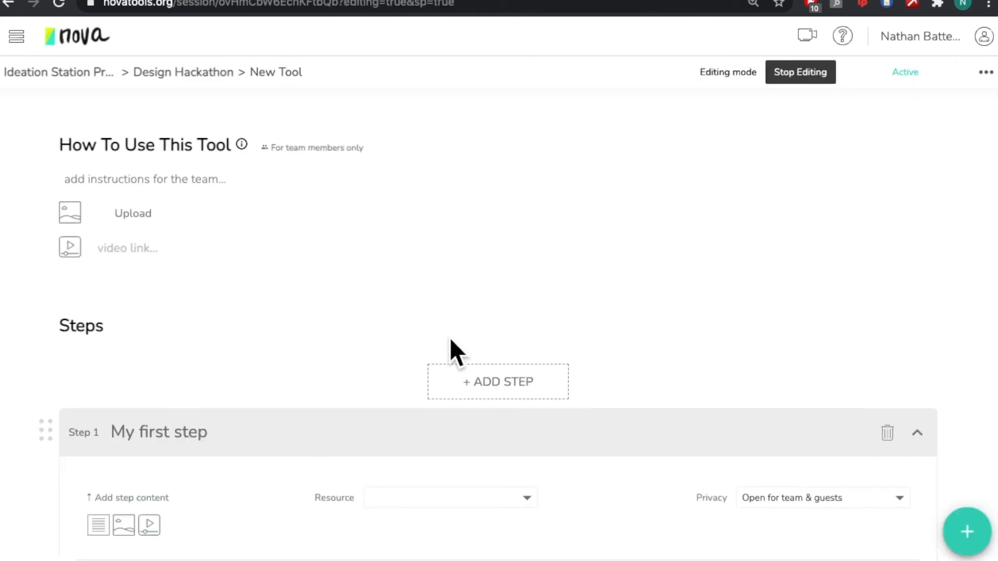
{"action": "scroll", "coordinate": [428, 307], "scroll_direction": "down", "scroll_amount": 2}
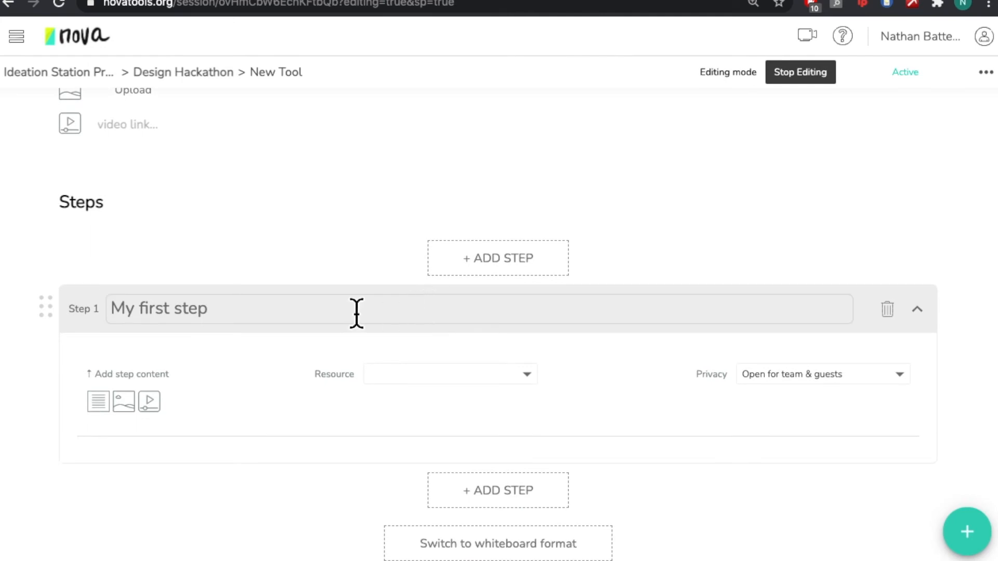
{"action": "scroll", "coordinate": [353, 275], "scroll_direction": "up", "scroll_amount": 1}
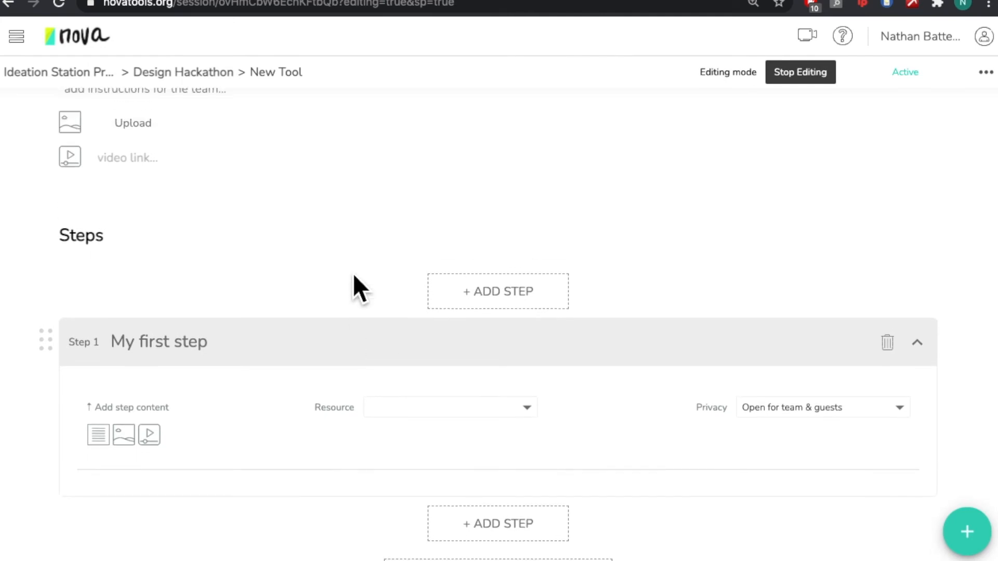
{"action": "scroll", "coordinate": [354, 274], "scroll_direction": "down", "scroll_amount": 1}
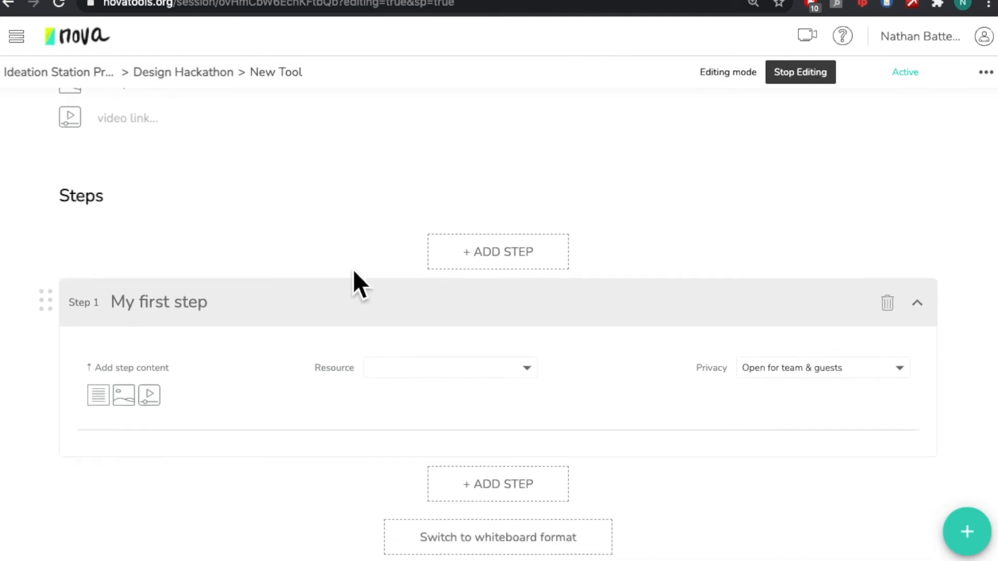
Step: Add a text content block to My first step and open its empty text for editing
{"action": "left_click", "coordinate": [193, 316]}
{"action": "left_click_drag", "start_coordinate": [232, 323], "coordinate": [112, 306]}
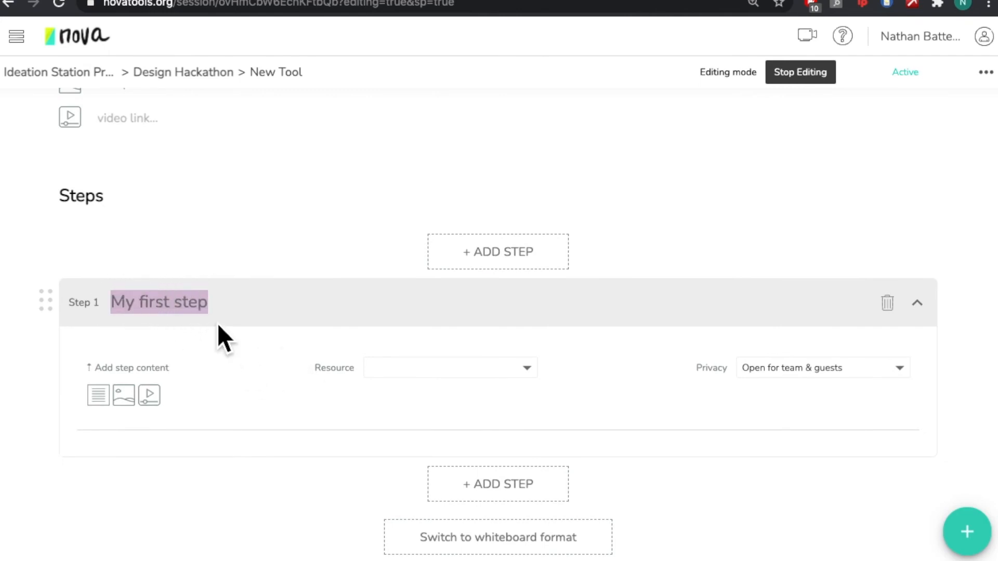
{"action": "scroll", "coordinate": [216, 338], "scroll_direction": "down", "scroll_amount": 1}
{"action": "left_click", "coordinate": [99, 377]}
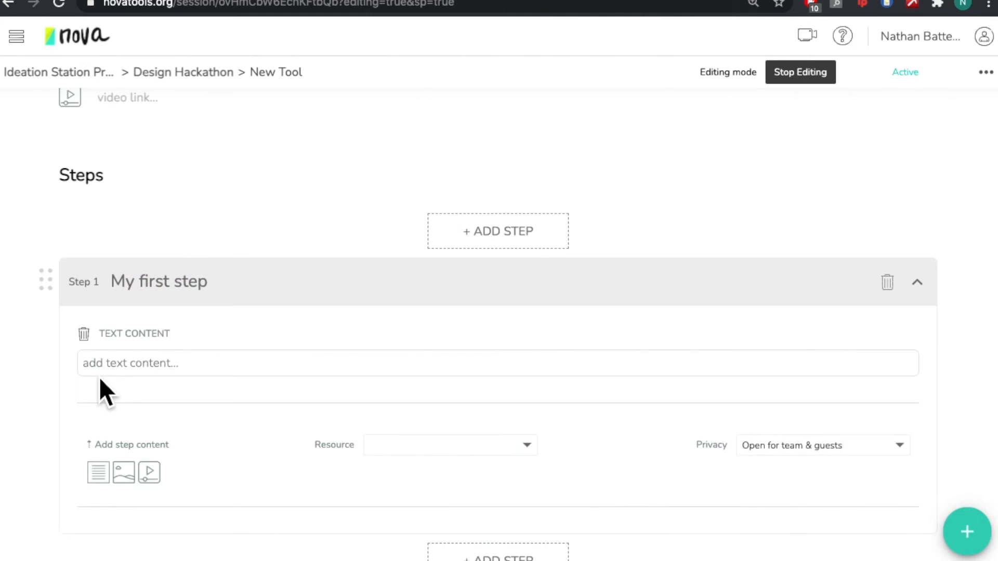
{"action": "left_click", "coordinate": [158, 372]}
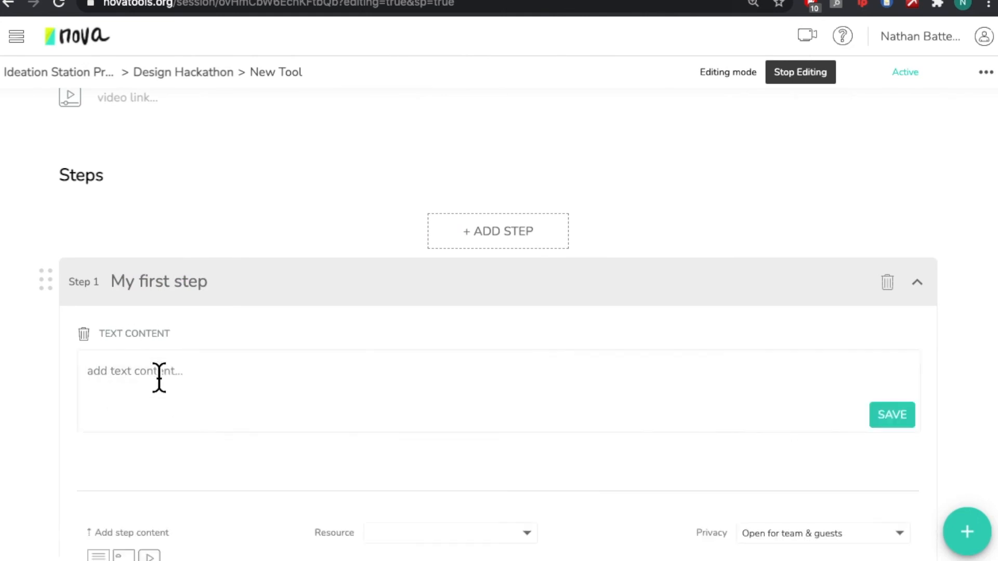
{"action": "scroll", "coordinate": [235, 414], "scroll_direction": "down", "scroll_amount": 5}
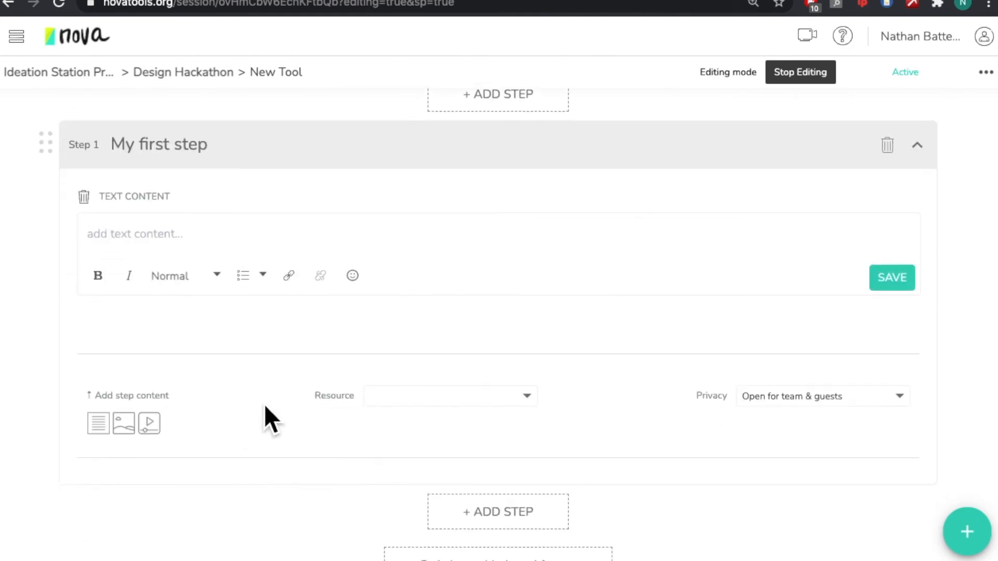
Step: Set My first step's resource to Board and add a board titled New Board to the session
{"action": "scroll", "coordinate": [263, 411], "scroll_direction": "down", "scroll_amount": 3}
{"action": "left_click", "coordinate": [438, 326]}
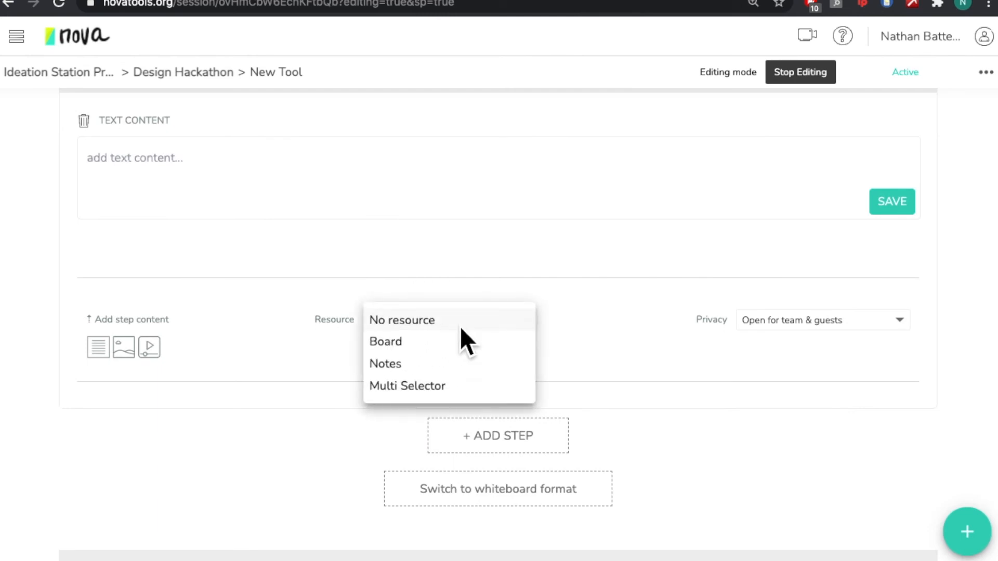
{"action": "left_click", "coordinate": [394, 348]}
{"action": "scroll", "coordinate": [389, 366], "scroll_direction": "down", "scroll_amount": 1}
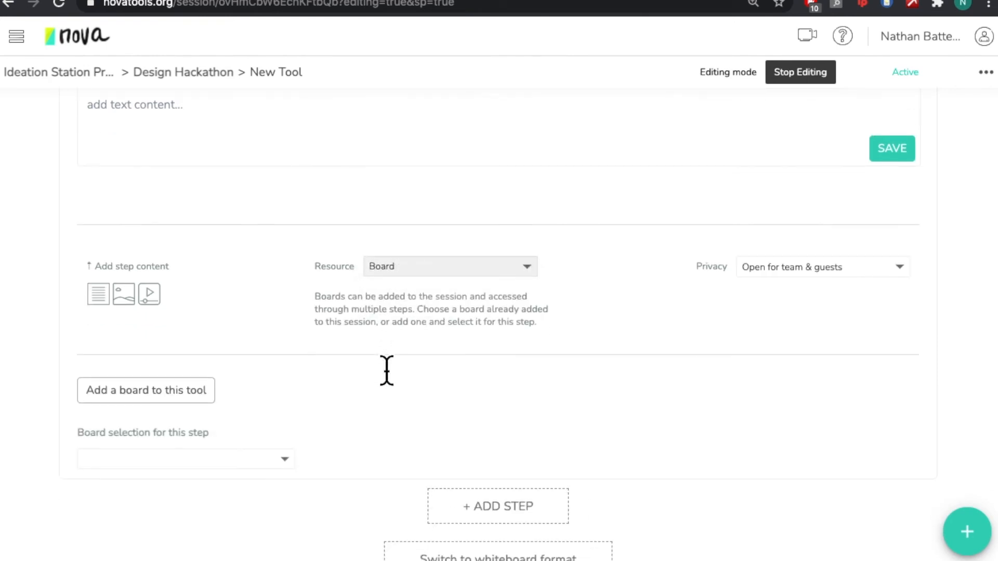
{"action": "left_click", "coordinate": [189, 396]}
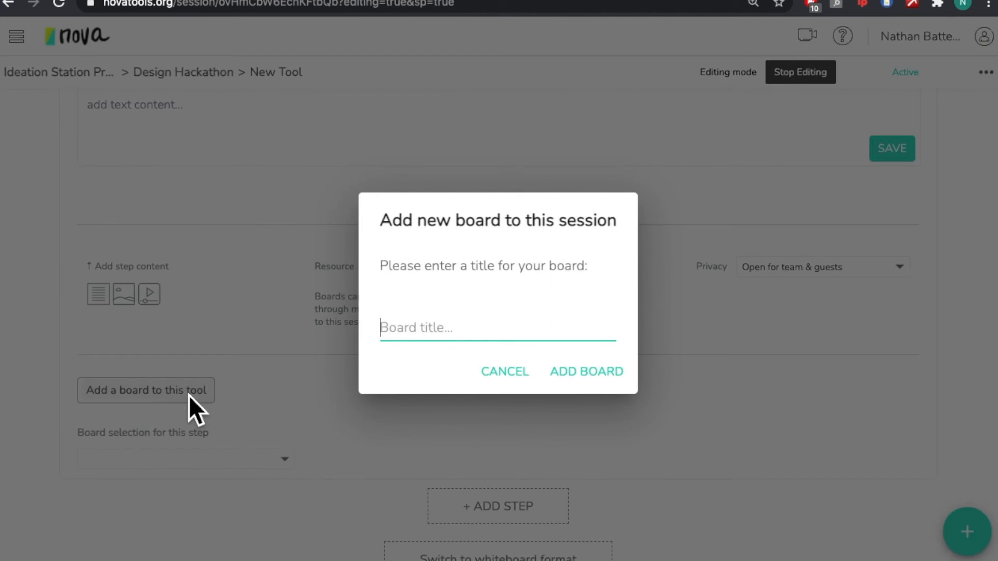
{"action": "type", "text": "New "}
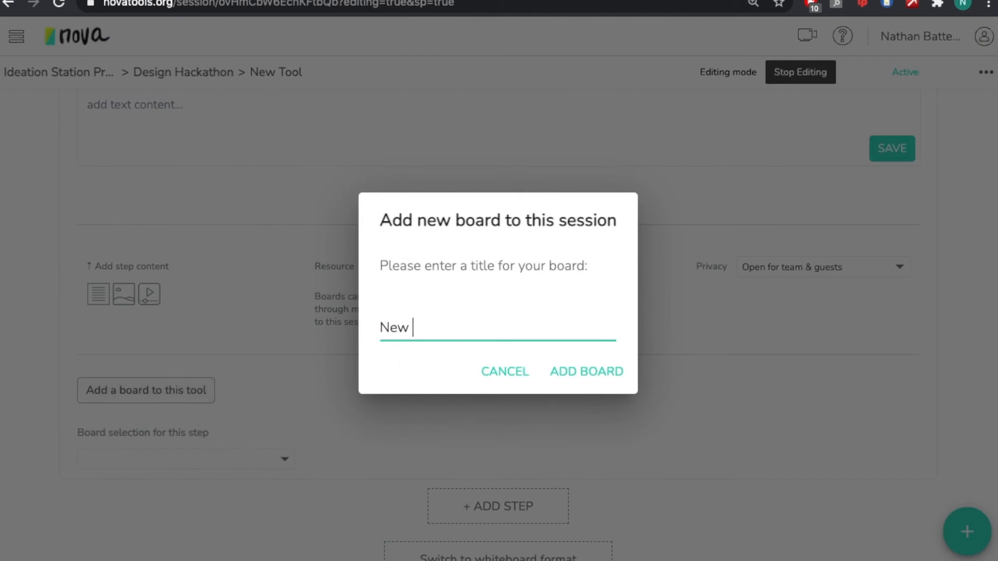
{"action": "type", "text": "Board"}
{"action": "left_click", "coordinate": [557, 384]}
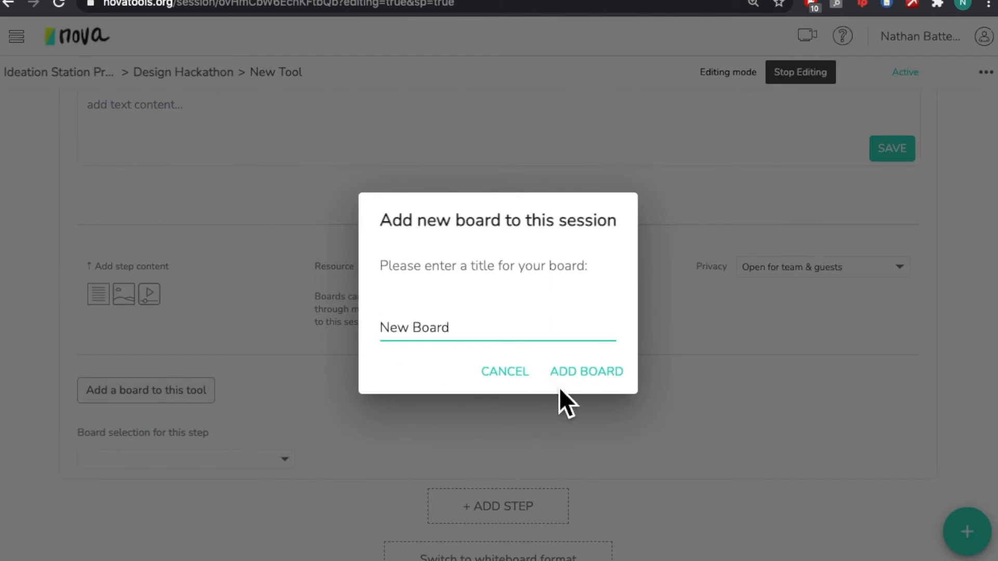
Step: Open New Board's whiteboard from My first step, and return to the New Tool session page
{"action": "scroll", "coordinate": [584, 374], "scroll_direction": "down", "scroll_amount": 3}
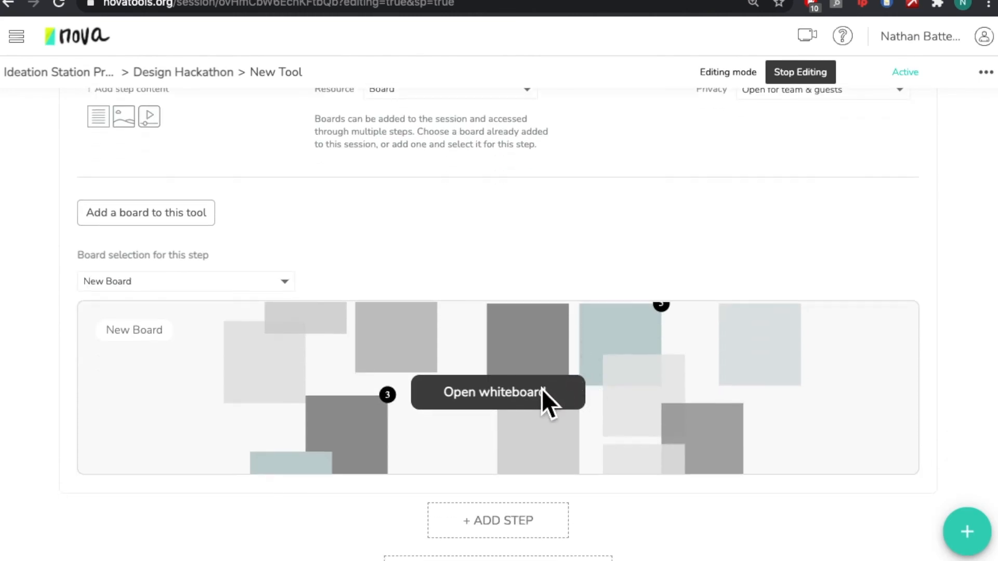
{"action": "left_click", "coordinate": [542, 391]}
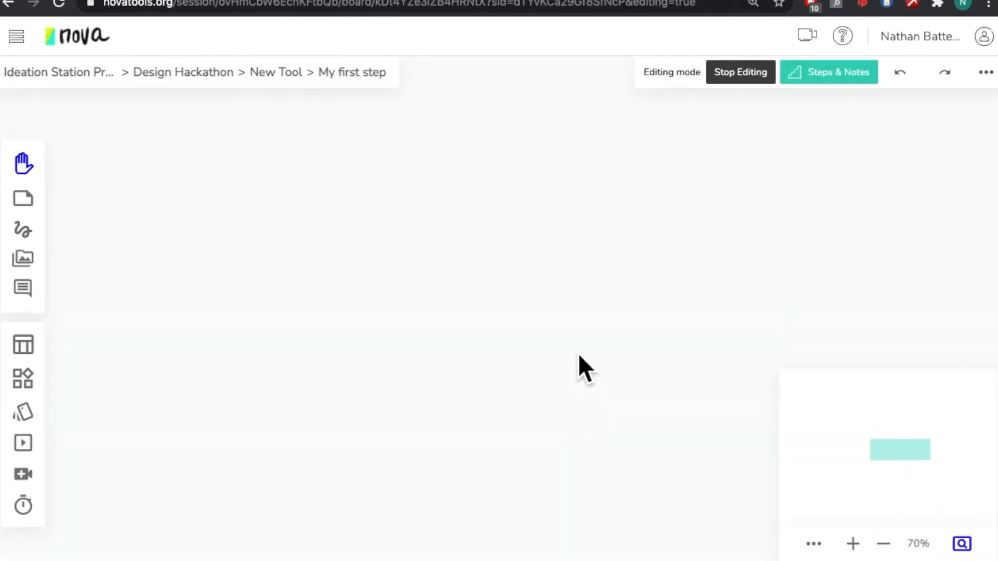
{"action": "left_click", "coordinate": [286, 74]}
{"action": "scroll", "coordinate": [469, 344], "scroll_direction": "down", "scroll_amount": 5}
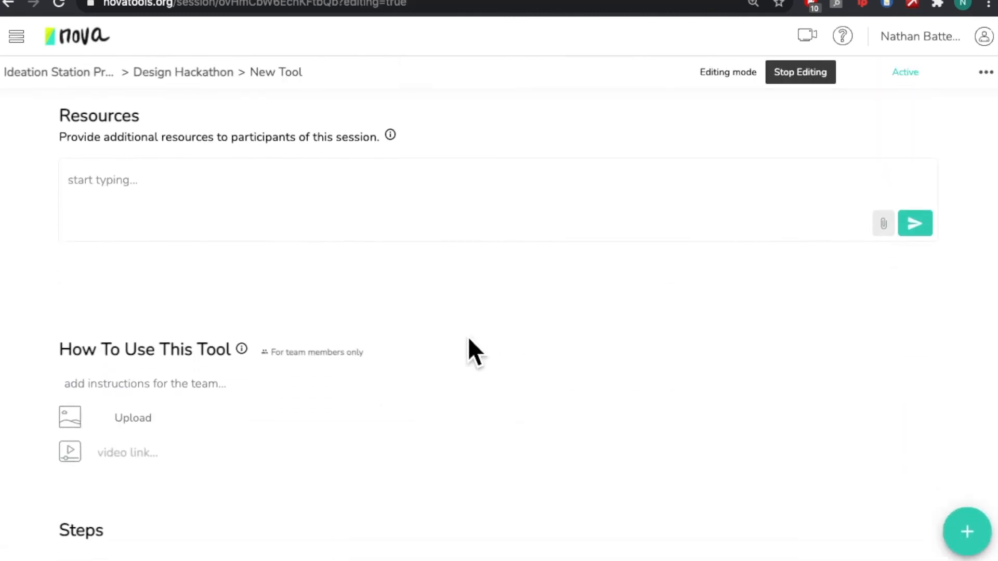
Step: Add a second step below My first step and title it "Step 2"
{"action": "scroll", "coordinate": [468, 339], "scroll_direction": "down", "scroll_amount": 10}
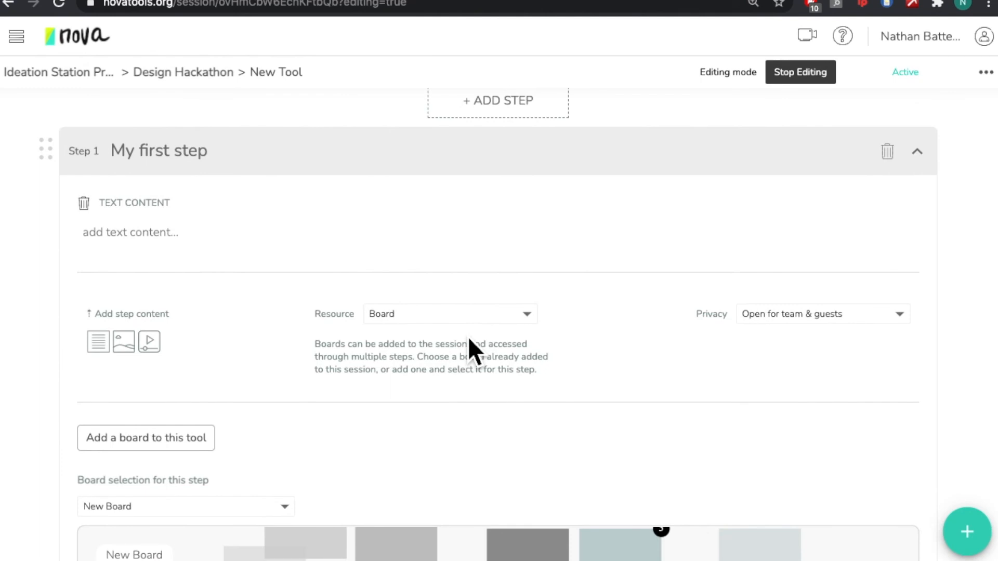
{"action": "scroll", "coordinate": [476, 374], "scroll_direction": "down", "scroll_amount": 5}
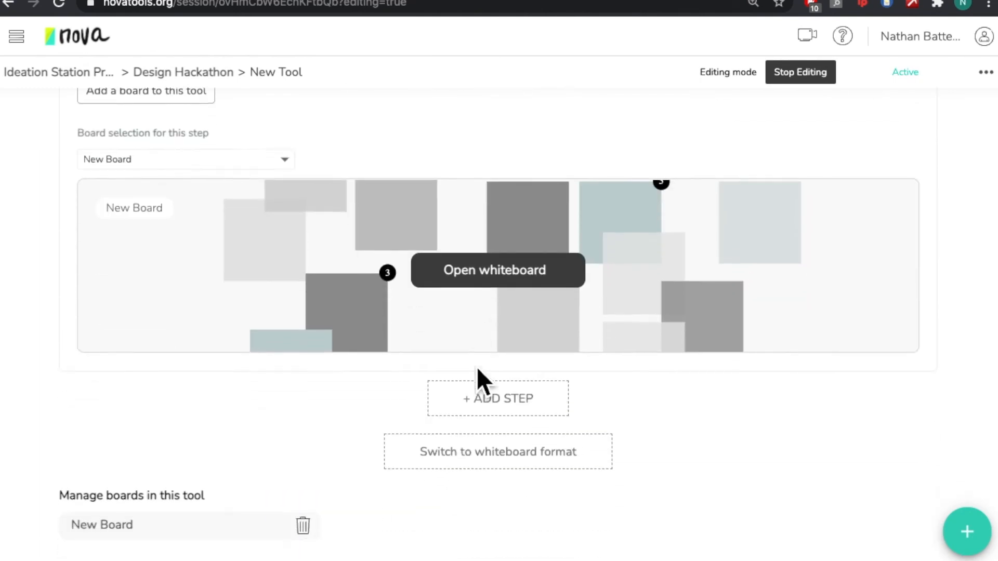
{"action": "scroll", "coordinate": [477, 367], "scroll_direction": "down", "scroll_amount": 2}
{"action": "left_click", "coordinate": [507, 291]}
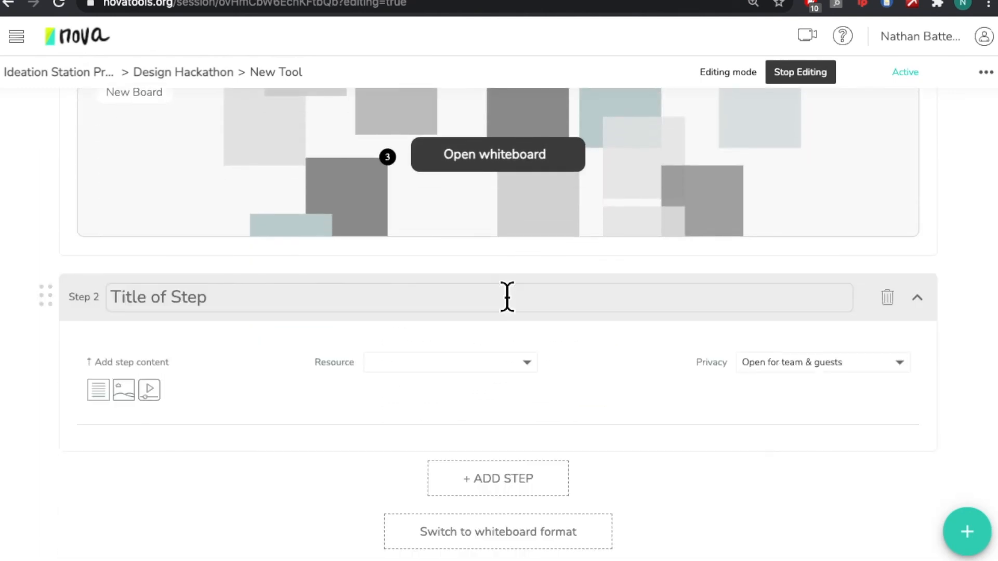
{"action": "left_click", "coordinate": [212, 302]}
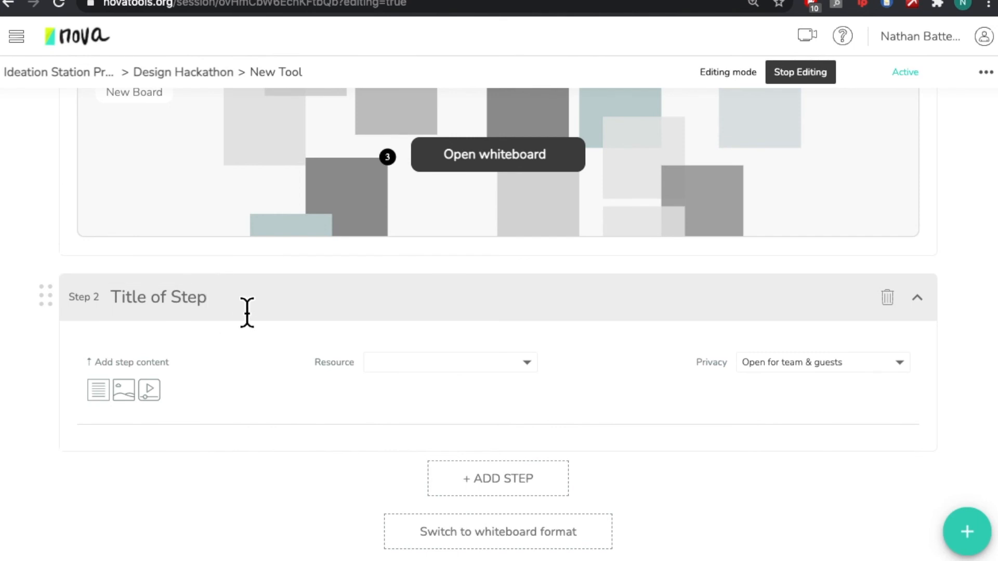
{"action": "key", "text": "ctrl+a"}
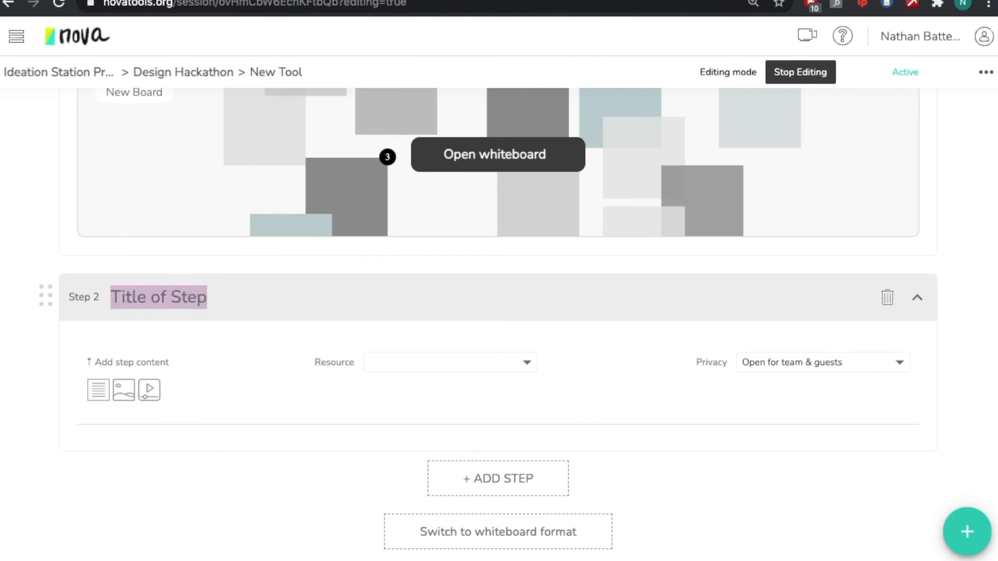
{"action": "type", "text": "Step 2"}
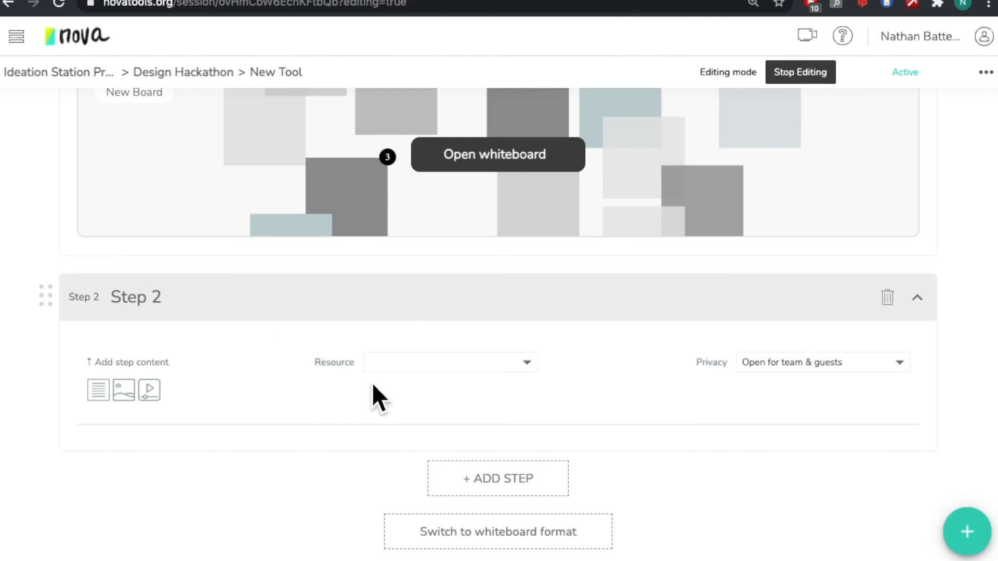
Step: Set Step 2's resource to Multi Selector and its privacy to Team only step
{"action": "left_click", "coordinate": [391, 367]}
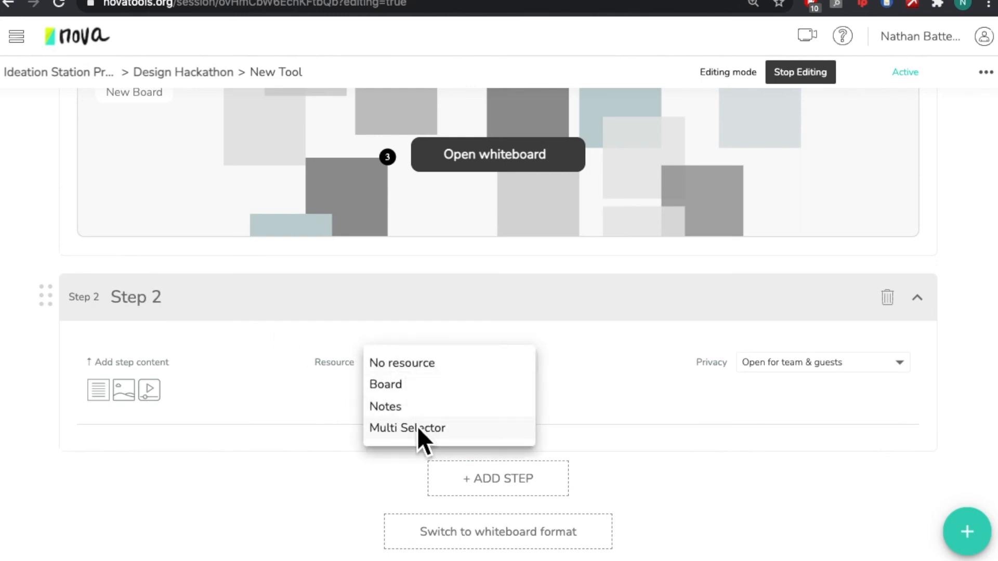
{"action": "left_click", "coordinate": [450, 430]}
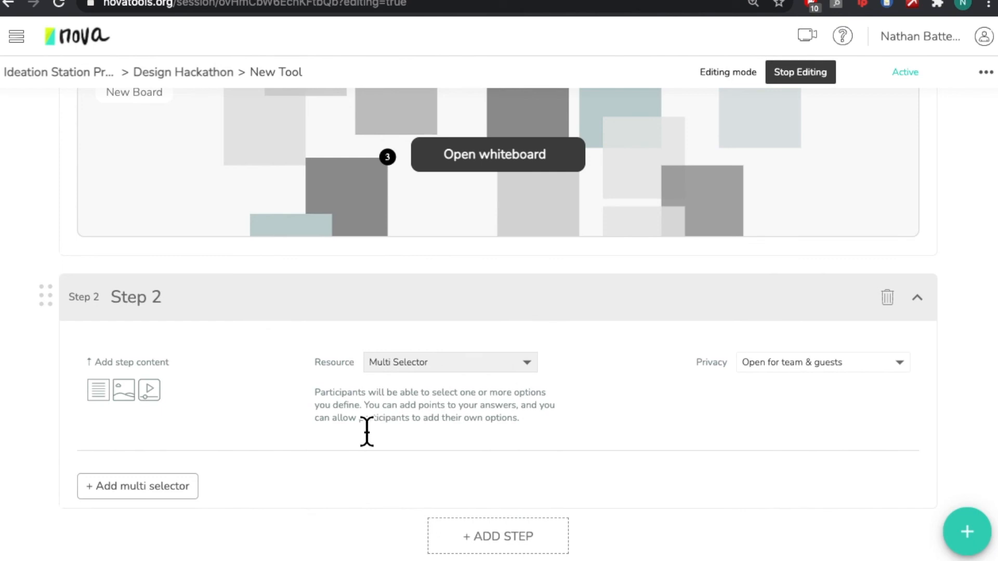
{"action": "scroll", "coordinate": [367, 424], "scroll_direction": "down", "scroll_amount": 2}
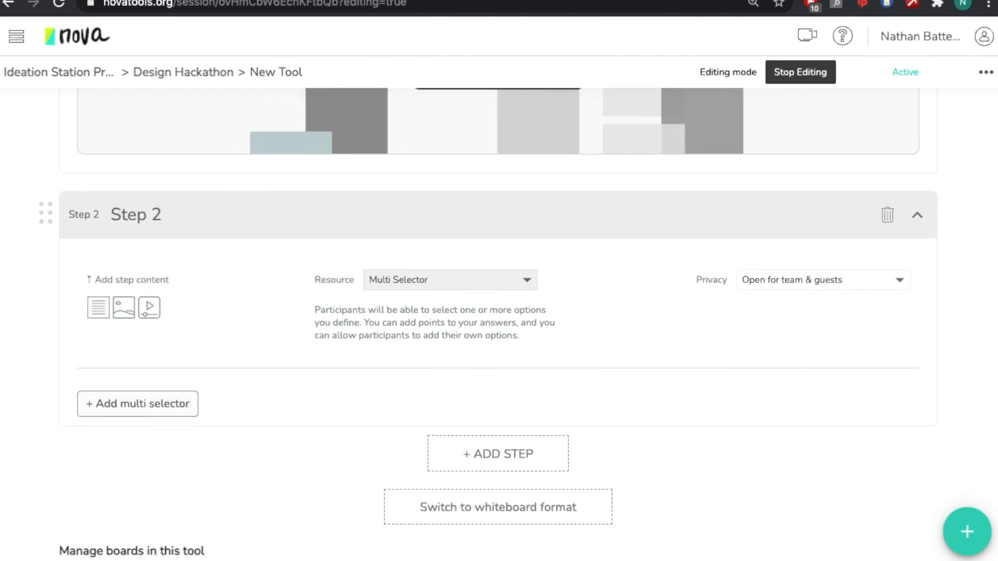
{"action": "left_click", "coordinate": [873, 293]}
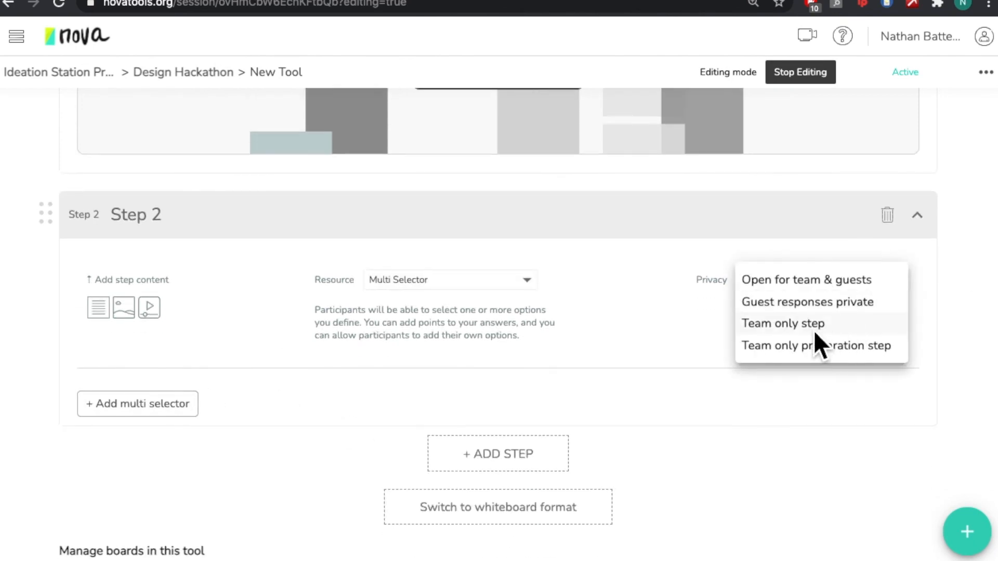
{"action": "left_click", "coordinate": [800, 328]}
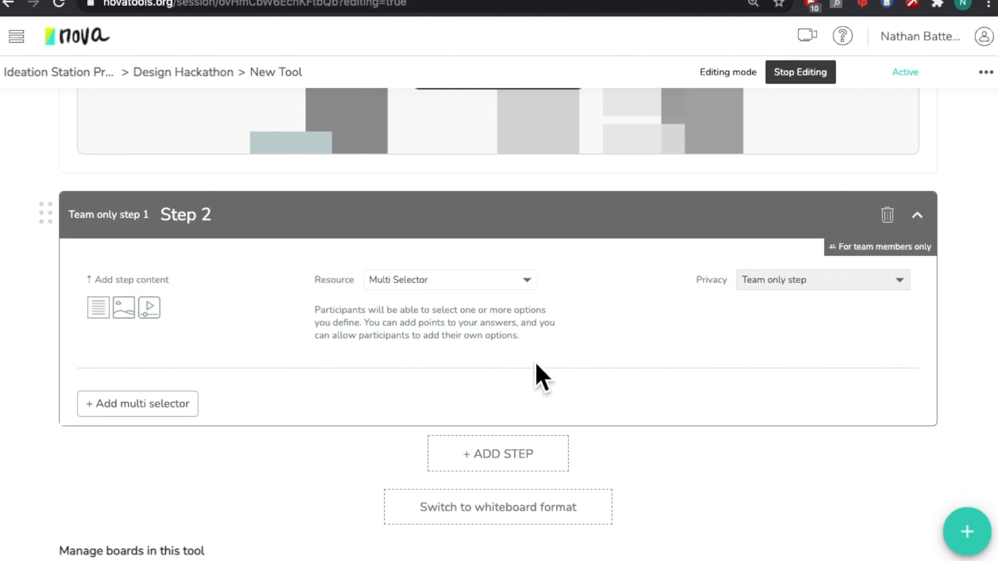
Step: Add a multi selector to Step 2 and give it two extra selections, for options A, B and C
{"action": "scroll", "coordinate": [539, 359], "scroll_direction": "down", "scroll_amount": 1}
{"action": "left_click", "coordinate": [181, 343]}
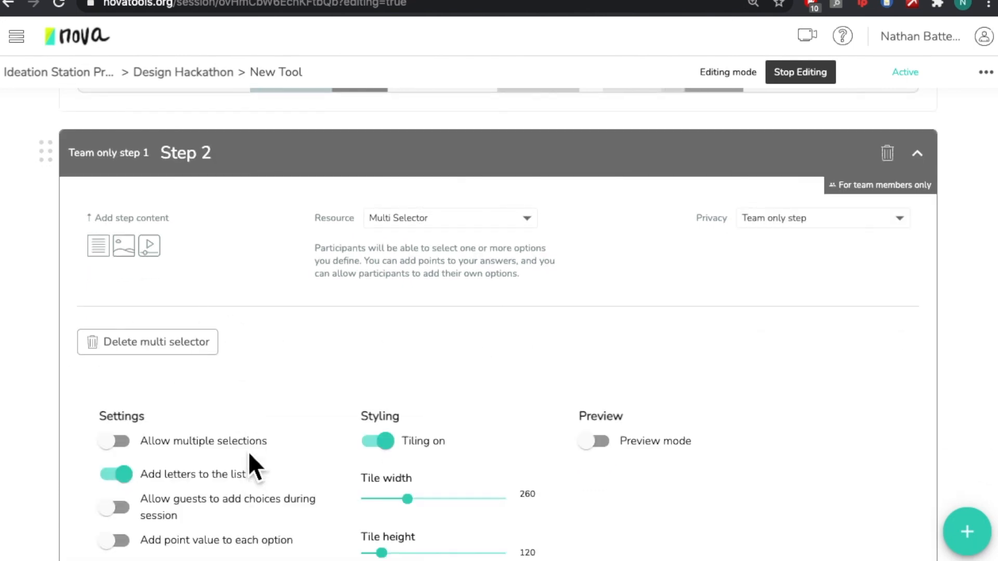
{"action": "scroll", "coordinate": [278, 390], "scroll_direction": "down", "scroll_amount": 4}
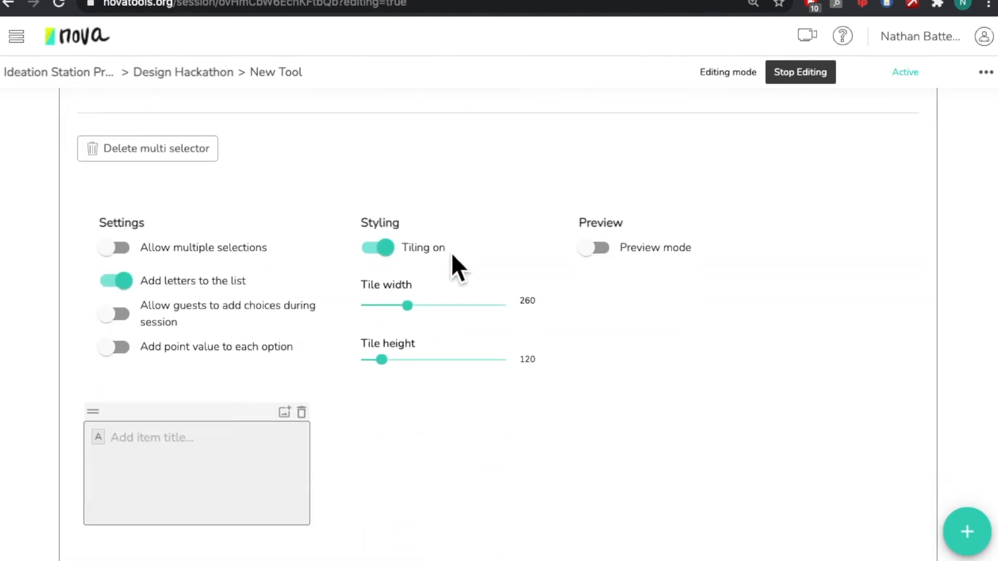
{"action": "scroll", "coordinate": [394, 470], "scroll_direction": "down", "scroll_amount": 2}
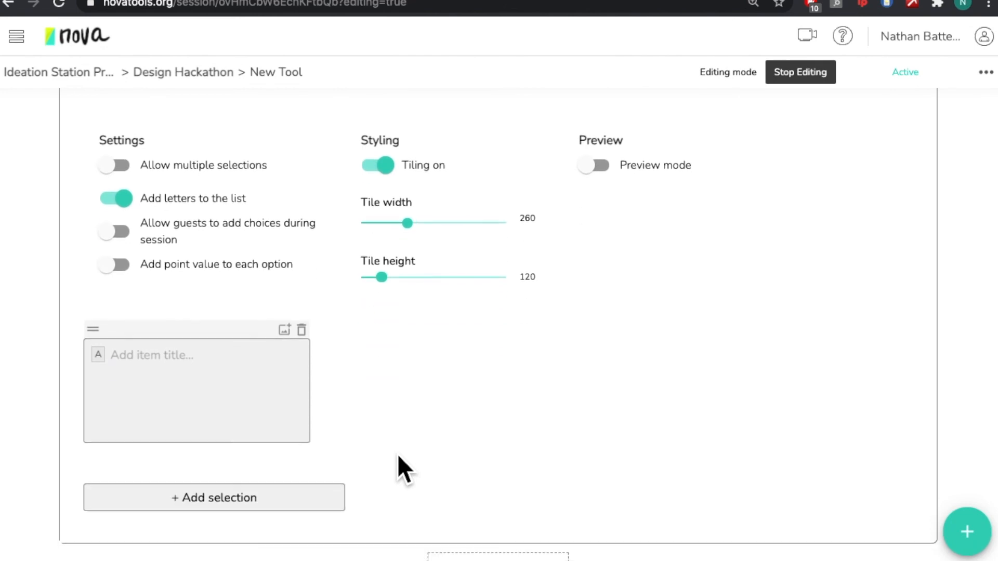
{"action": "left_click", "coordinate": [254, 498]}
{"action": "left_click", "coordinate": [292, 506]}
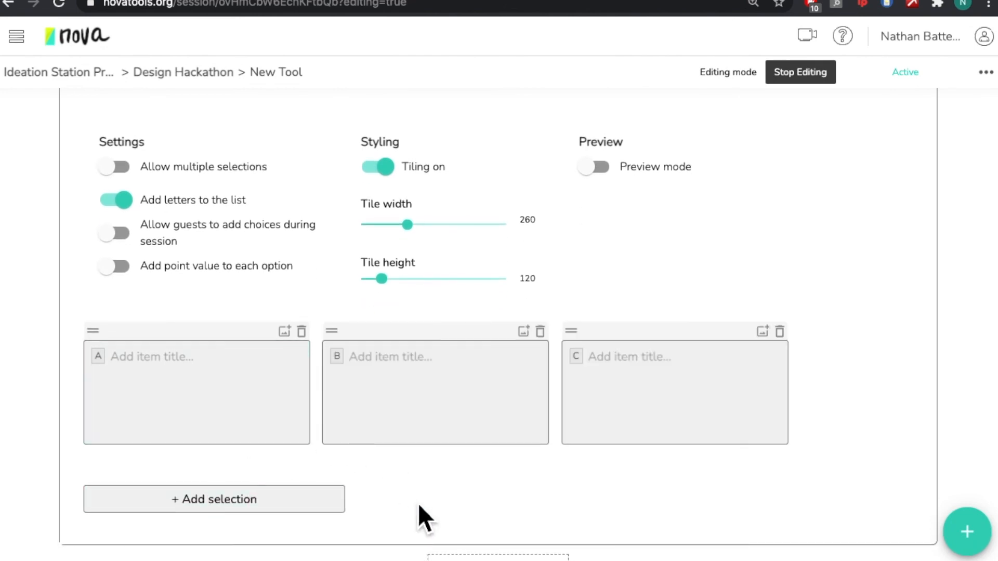
{"action": "scroll", "coordinate": [483, 499], "scroll_direction": "up", "scroll_amount": 1}
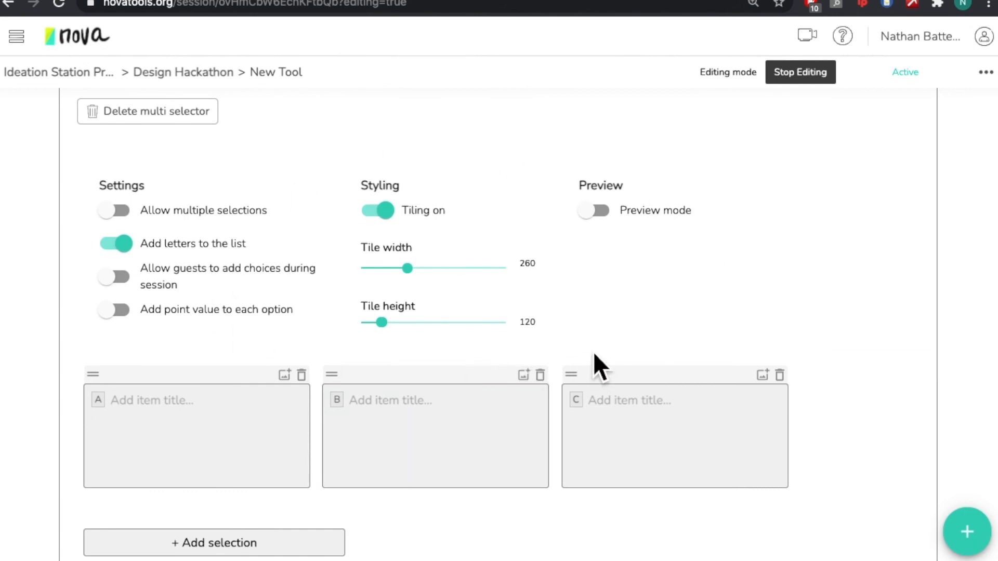
{"action": "scroll", "coordinate": [593, 352], "scroll_direction": "down", "scroll_amount": 5}
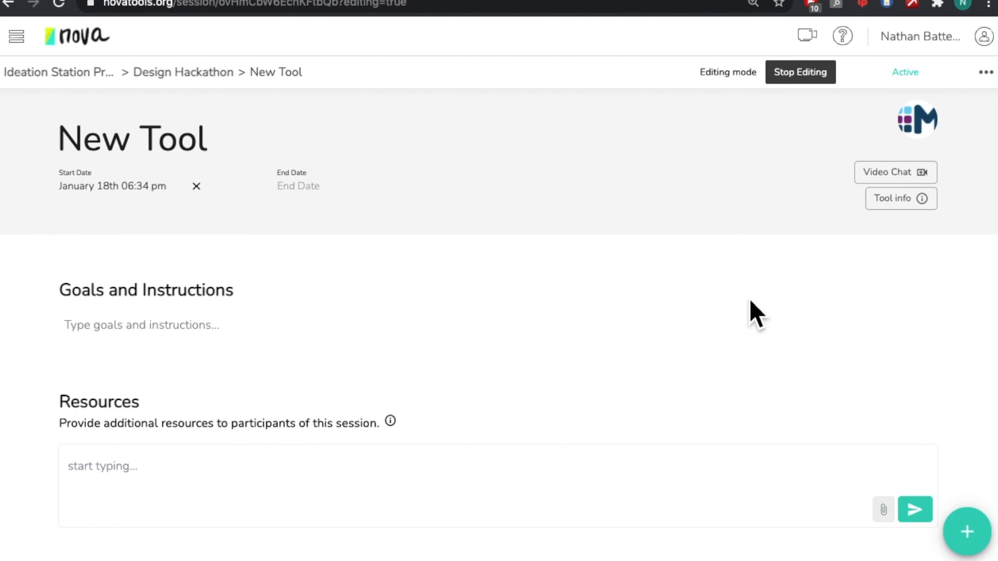
Step: Examine the form for saving the New Tool process to the toolbox, and close it without saving
{"action": "left_click", "coordinate": [986, 72]}
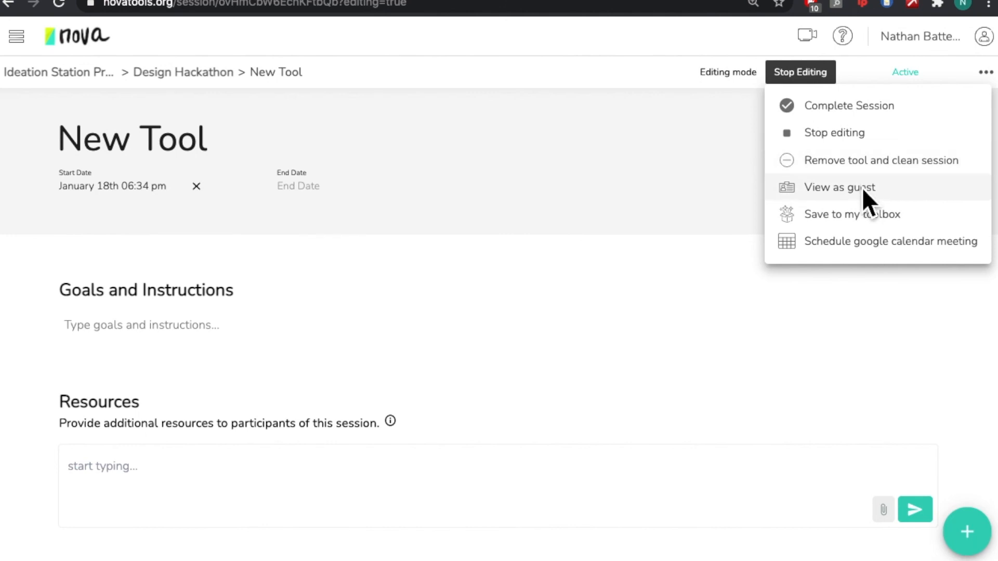
{"action": "left_click", "coordinate": [864, 215]}
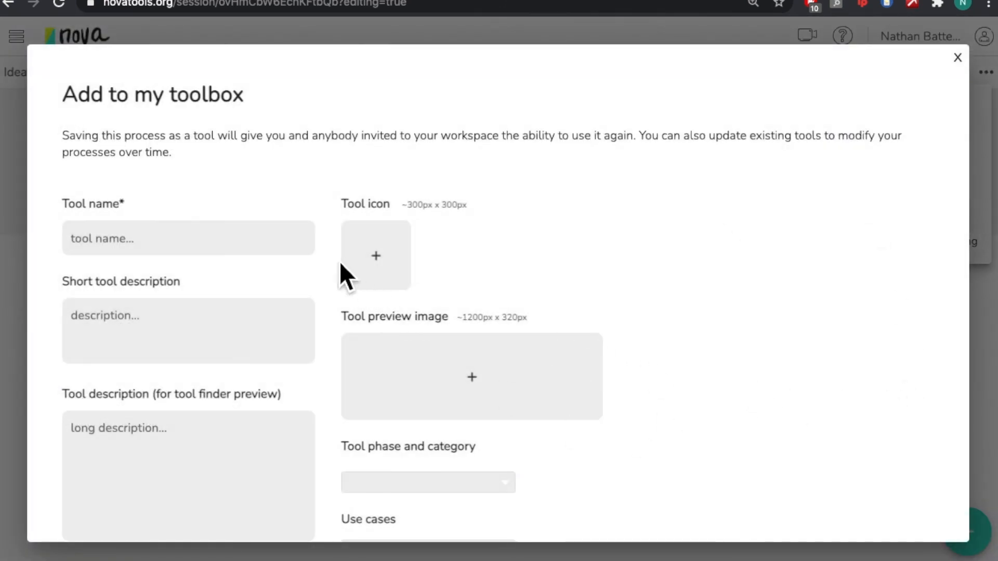
{"action": "scroll", "coordinate": [330, 257], "scroll_direction": "down", "scroll_amount": 3}
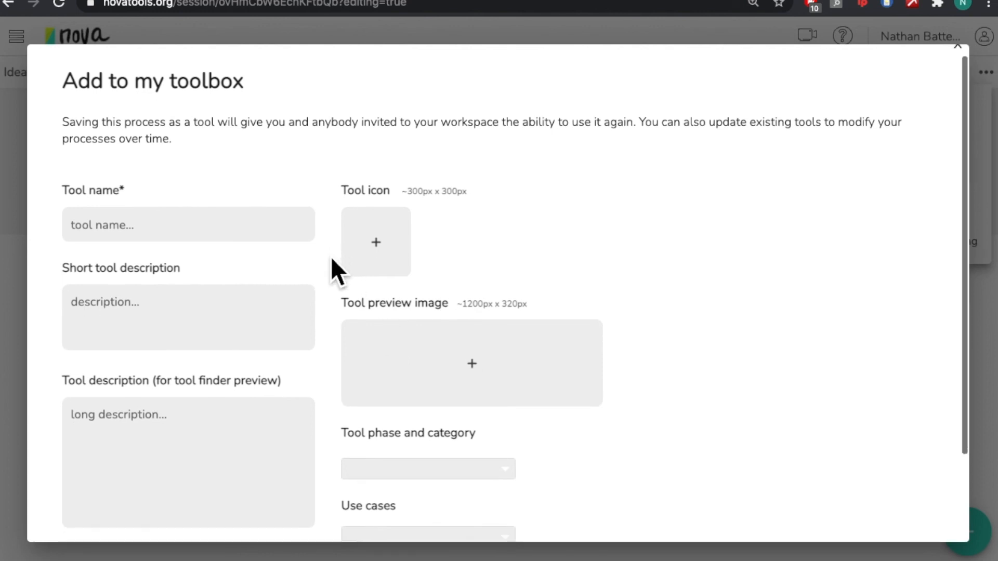
{"action": "scroll", "coordinate": [331, 256], "scroll_direction": "up", "scroll_amount": 1}
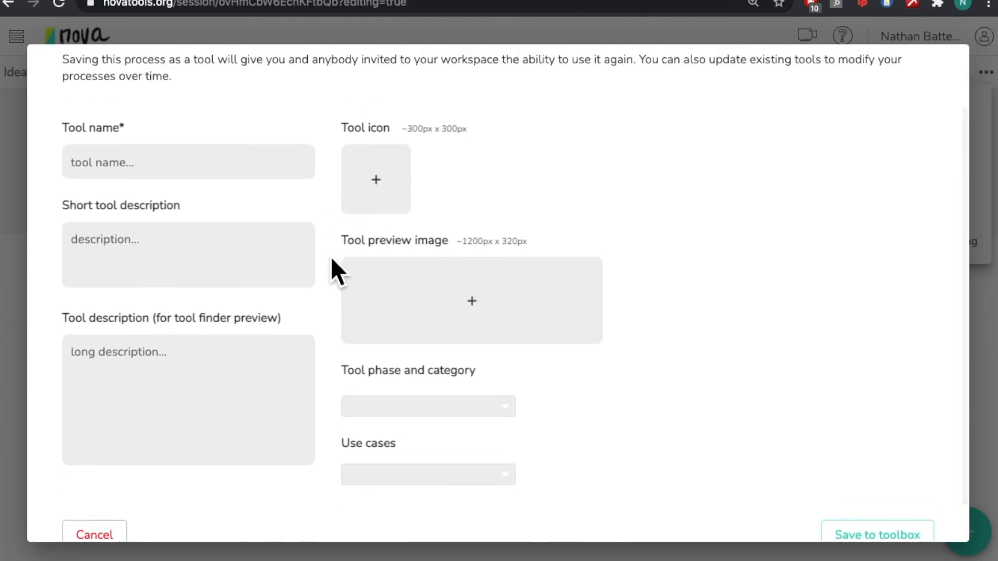
{"action": "scroll", "coordinate": [416, 214], "scroll_direction": "down", "scroll_amount": 1}
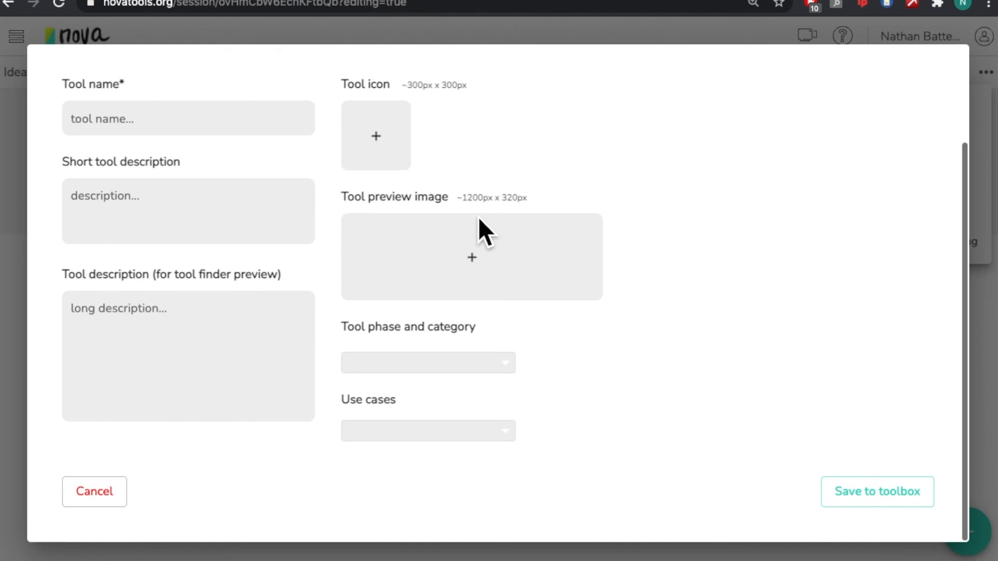
{"action": "left_click", "coordinate": [865, 505]}
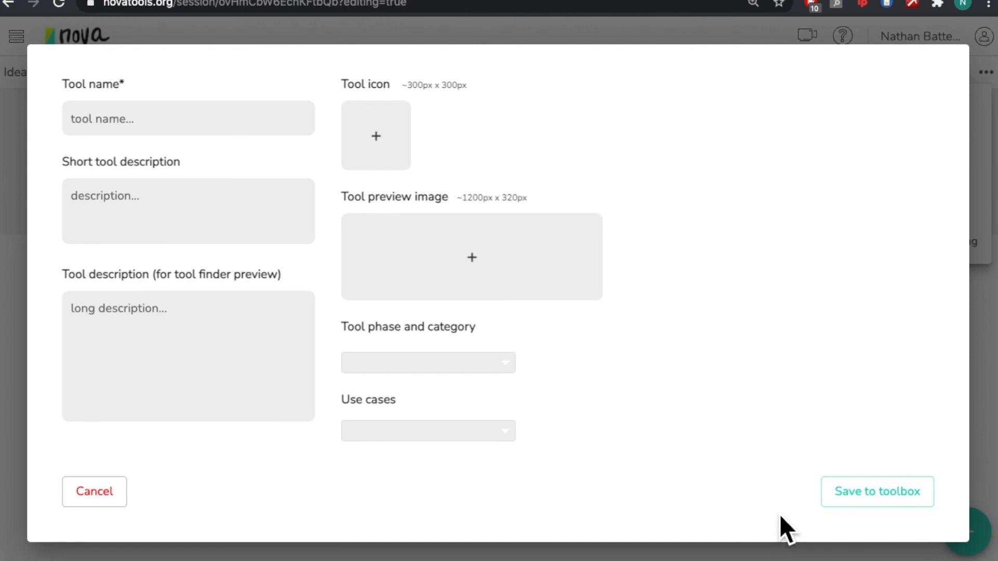
{"action": "scroll", "coordinate": [779, 514], "scroll_direction": "up", "scroll_amount": 3}
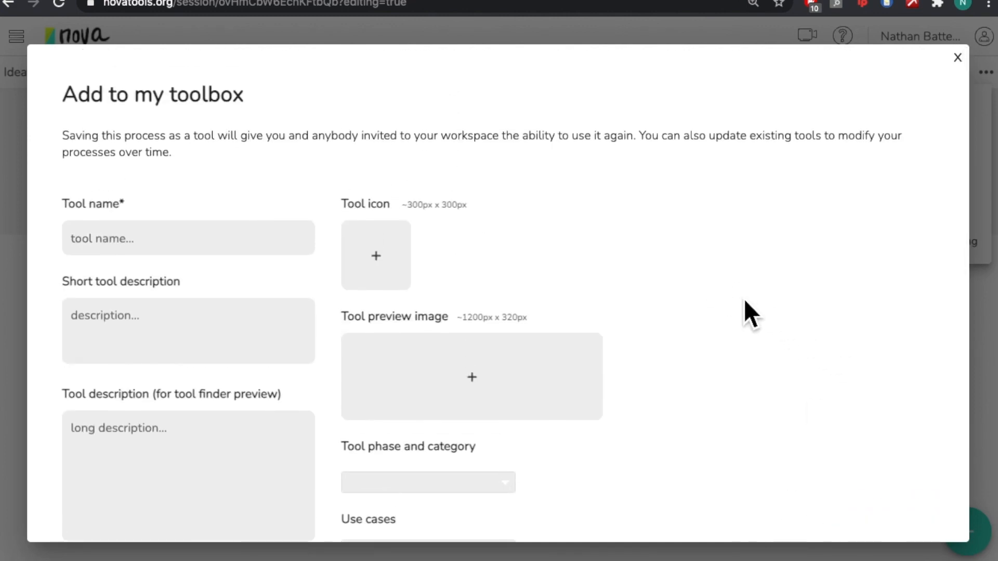
{"action": "left_click", "coordinate": [958, 57]}
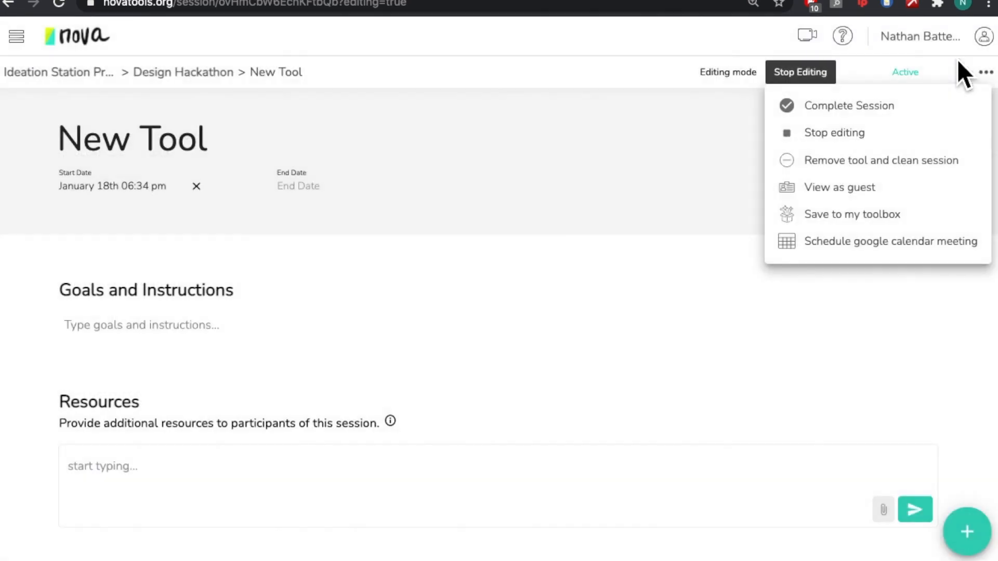
{"action": "left_click", "coordinate": [644, 431]}
Step: Look through the session's steps down to the save-this-process section and the Conclusions
{"action": "scroll", "coordinate": [651, 416], "scroll_direction": "down", "scroll_amount": 15}
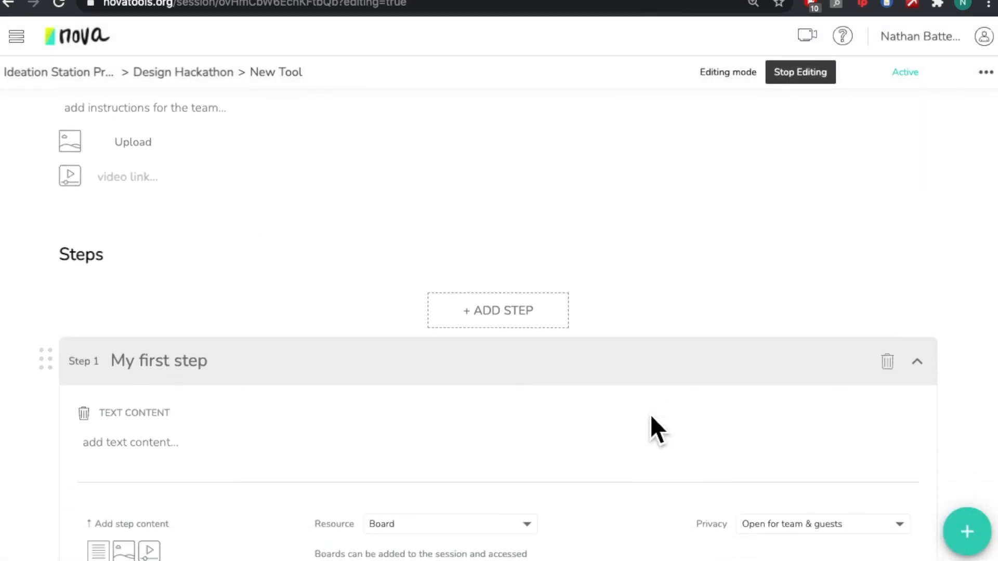
{"action": "scroll", "coordinate": [651, 416], "scroll_direction": "down", "scroll_amount": 14}
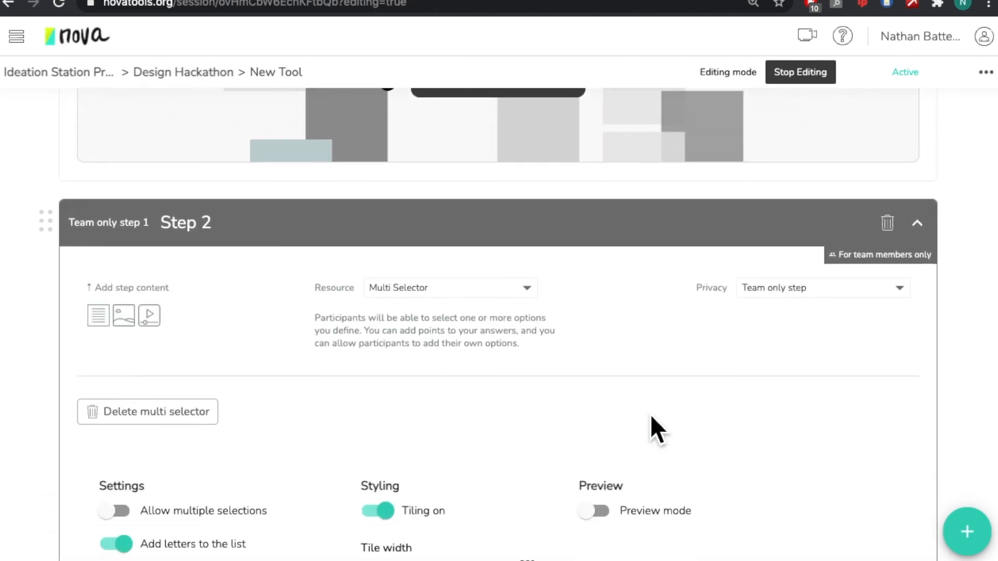
{"action": "scroll", "coordinate": [650, 415], "scroll_direction": "down", "scroll_amount": 12}
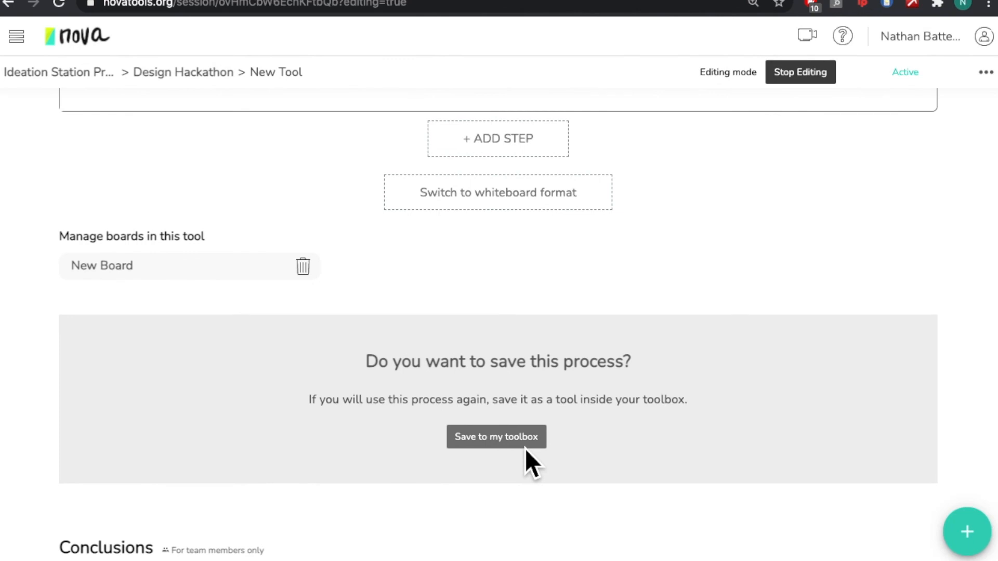
{"action": "scroll", "coordinate": [524, 448], "scroll_direction": "down", "scroll_amount": 2}
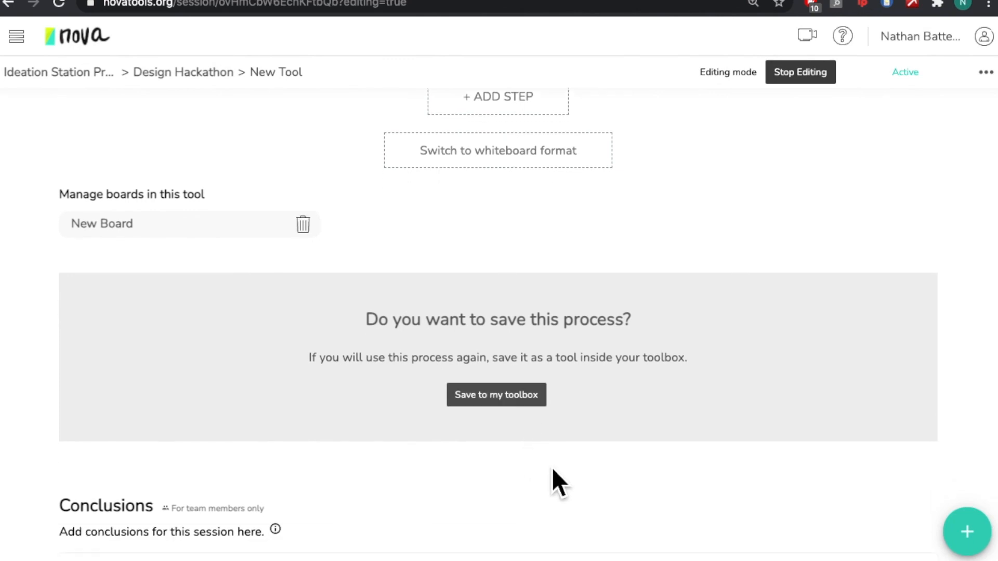